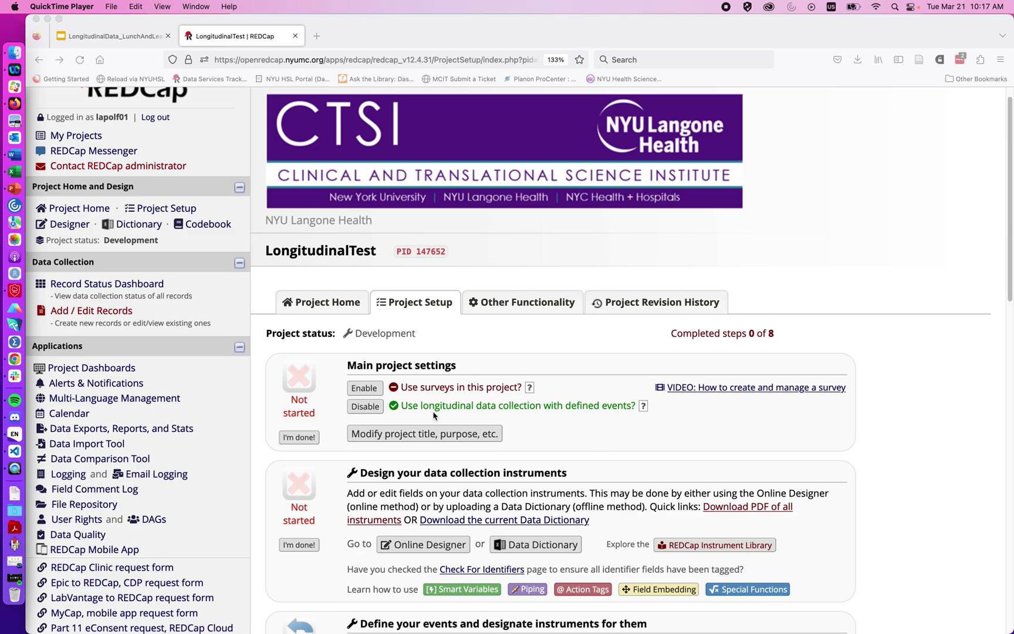
Enable the 'Scheduling module (longitudinal only)' in the project's optional modules
scroll(574, 437, "down", 5)
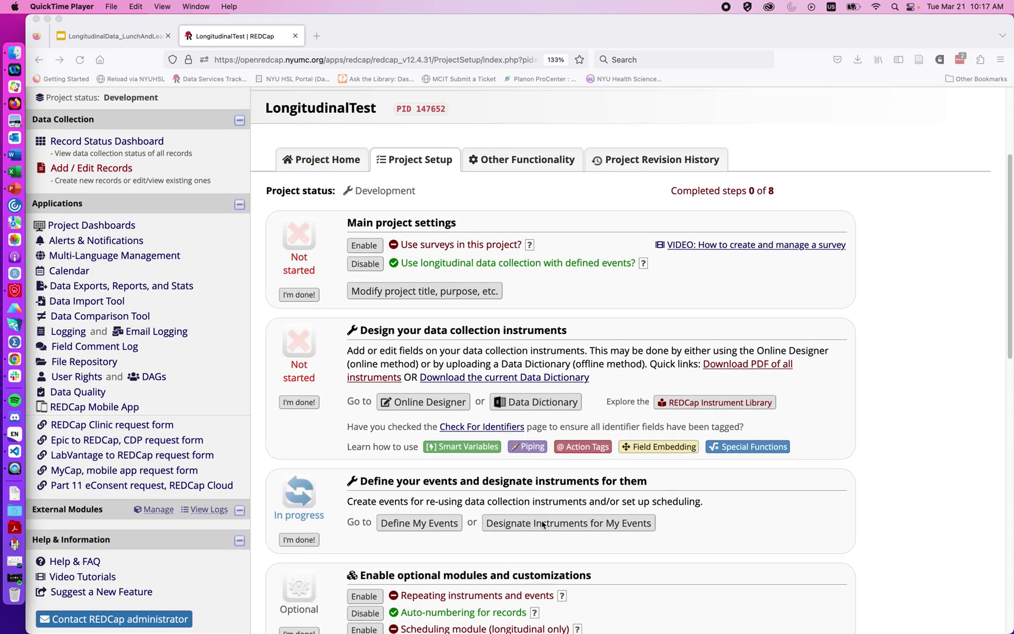
scroll(557, 539, "down", 3)
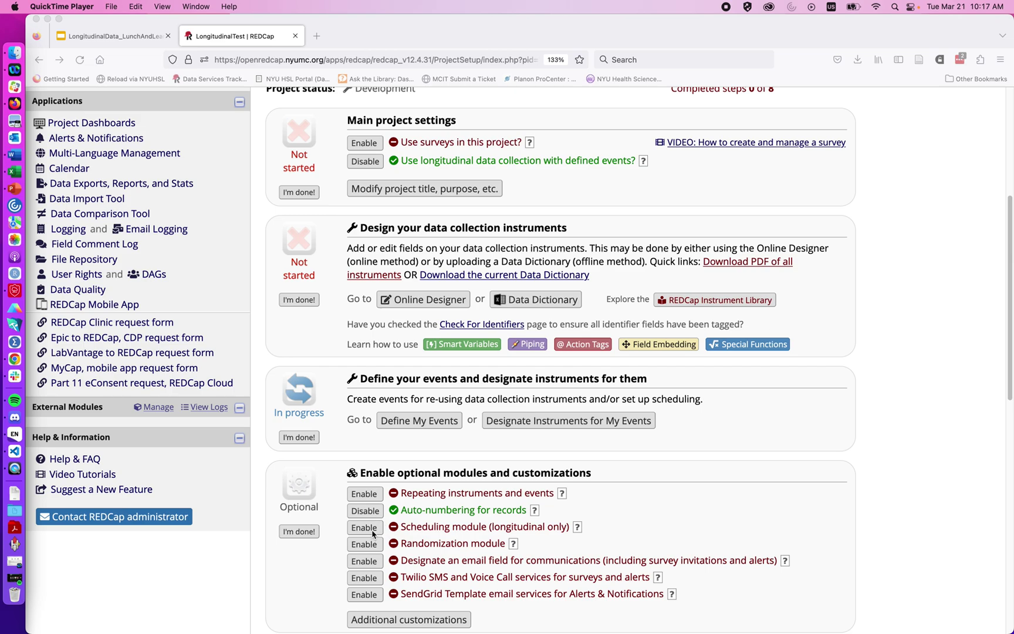
left_click(370, 532)
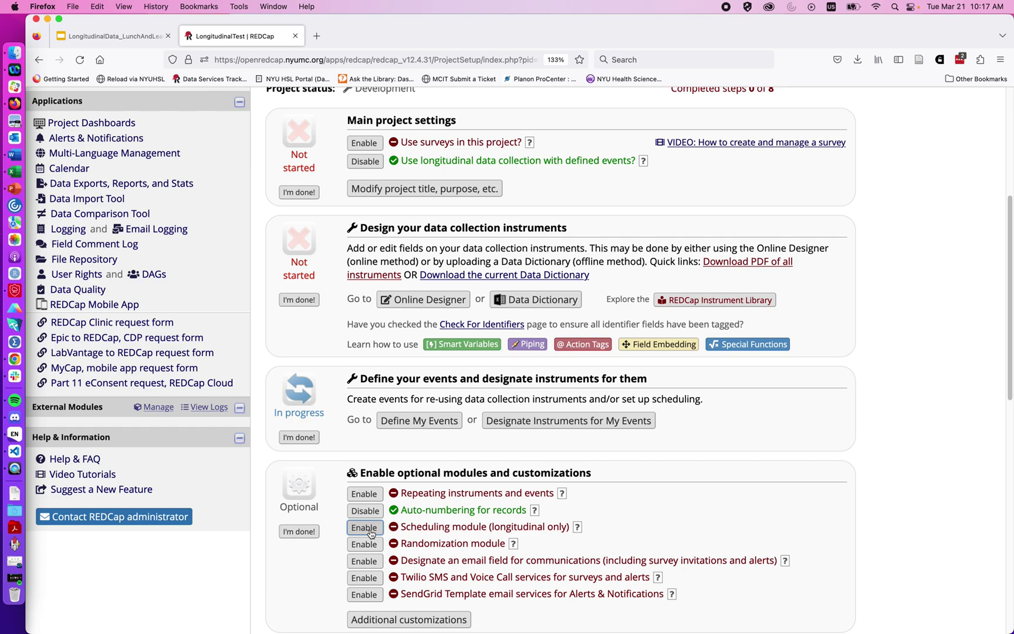
left_click(365, 528)
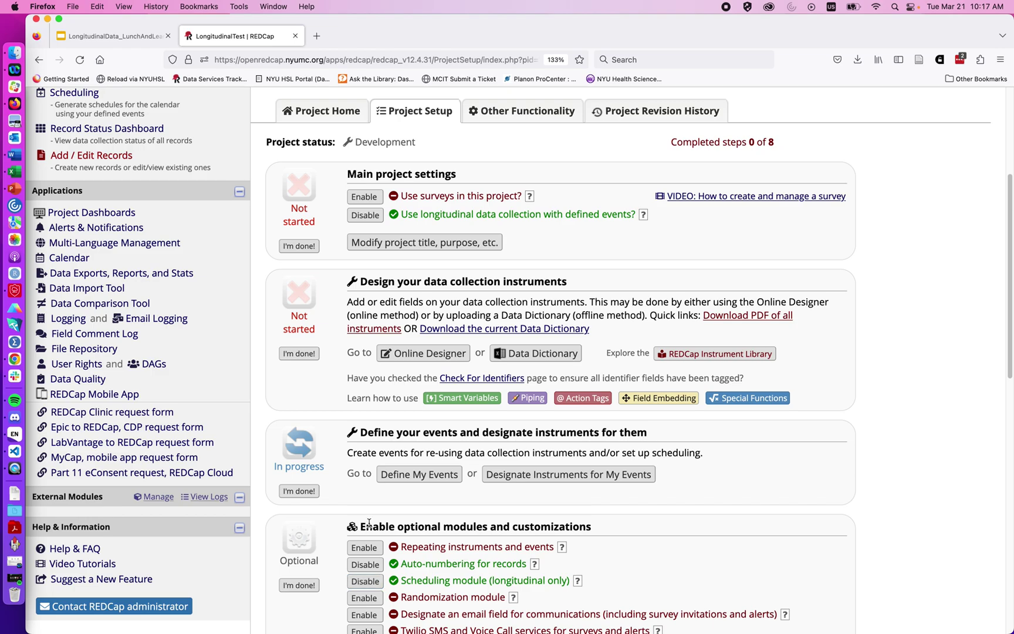
scroll(375, 516, "up", 1)
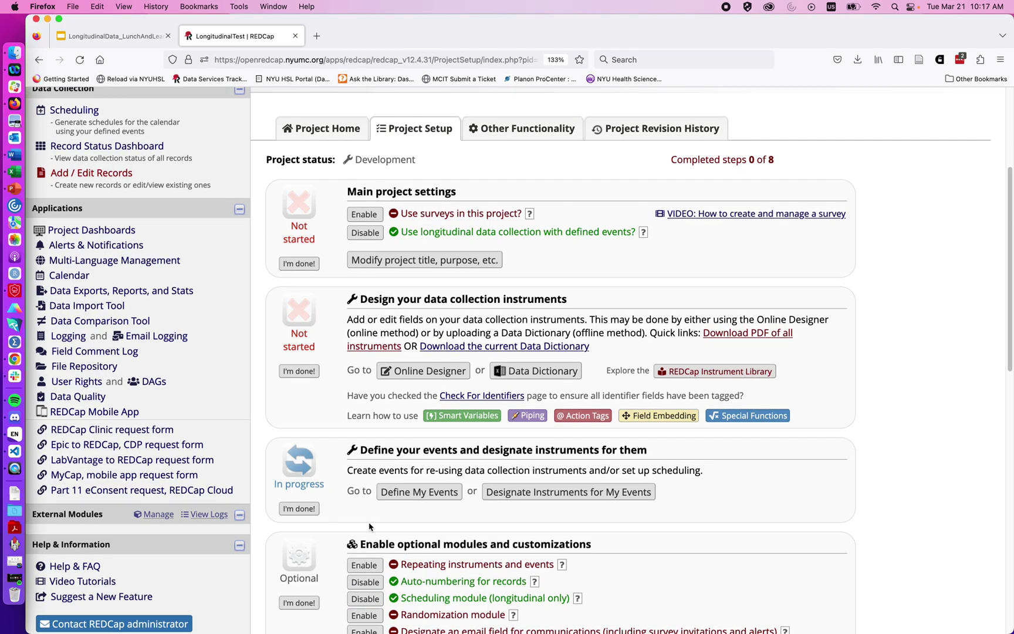
On Define My Events, give Arm 1's 30 Day Follow Up a 30-day offset with a -3/+3 range
left_click(392, 491)
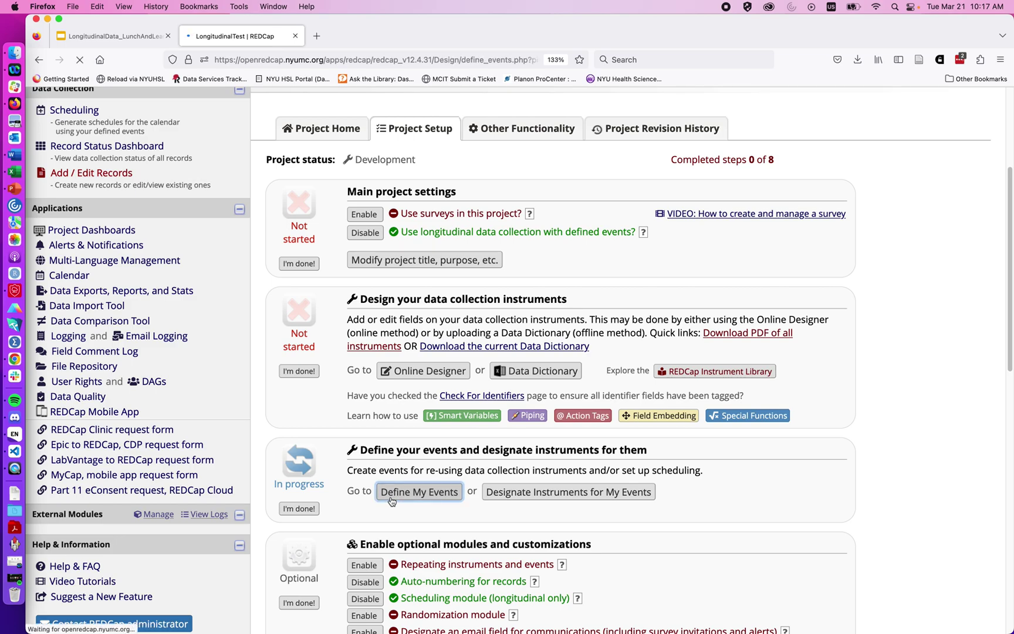
scroll(392, 500, "down", 3)
scroll(392, 501, "down", 5)
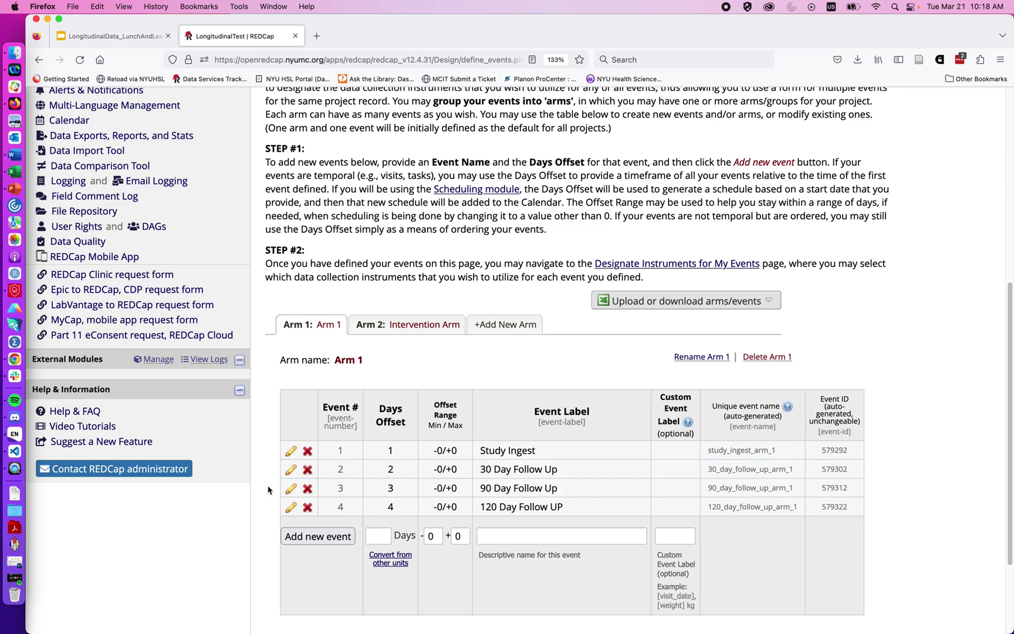
left_click(290, 470)
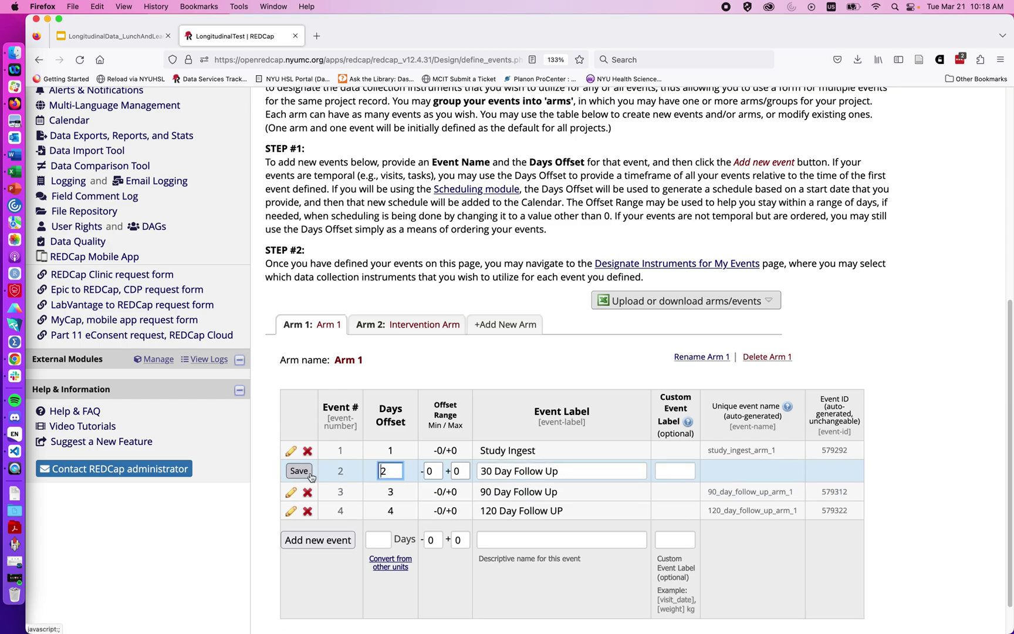
left_click_drag(396, 473, 363, 465)
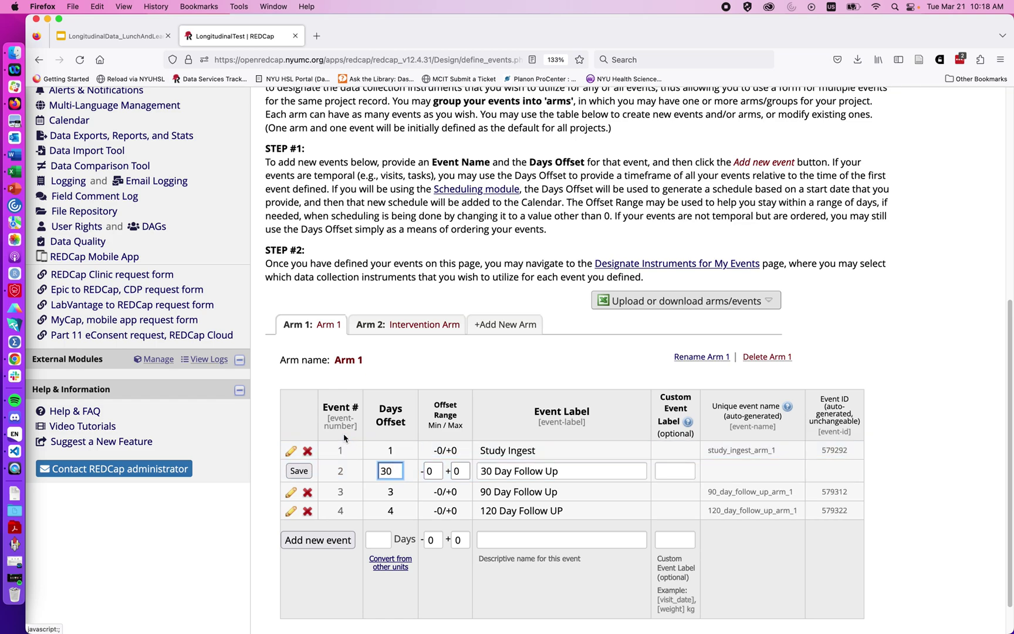
left_click(429, 471)
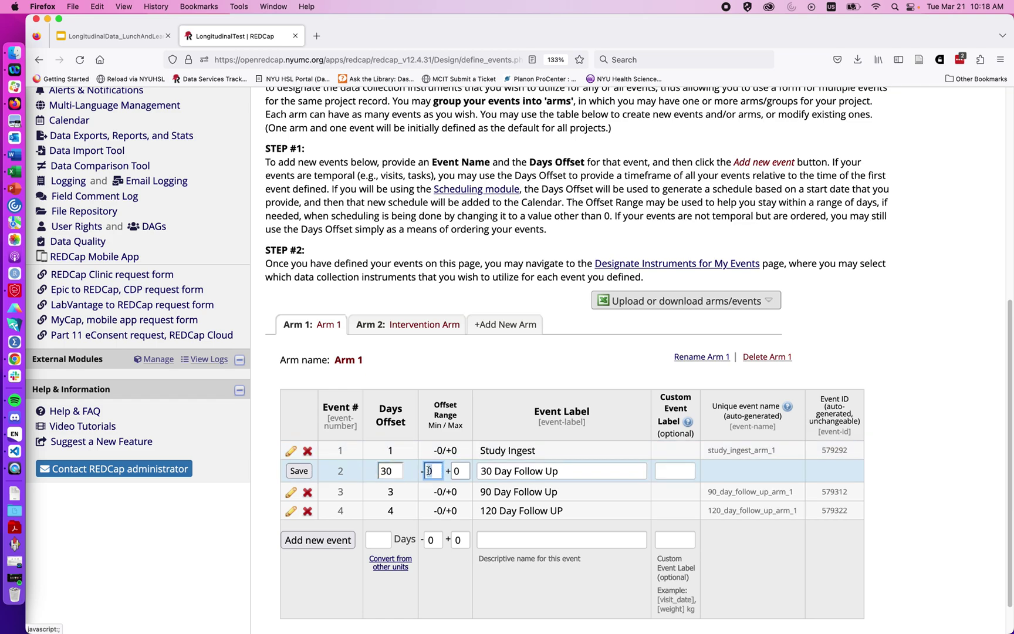
key("BackSpace")
type("3")
left_click(452, 471)
type("3")
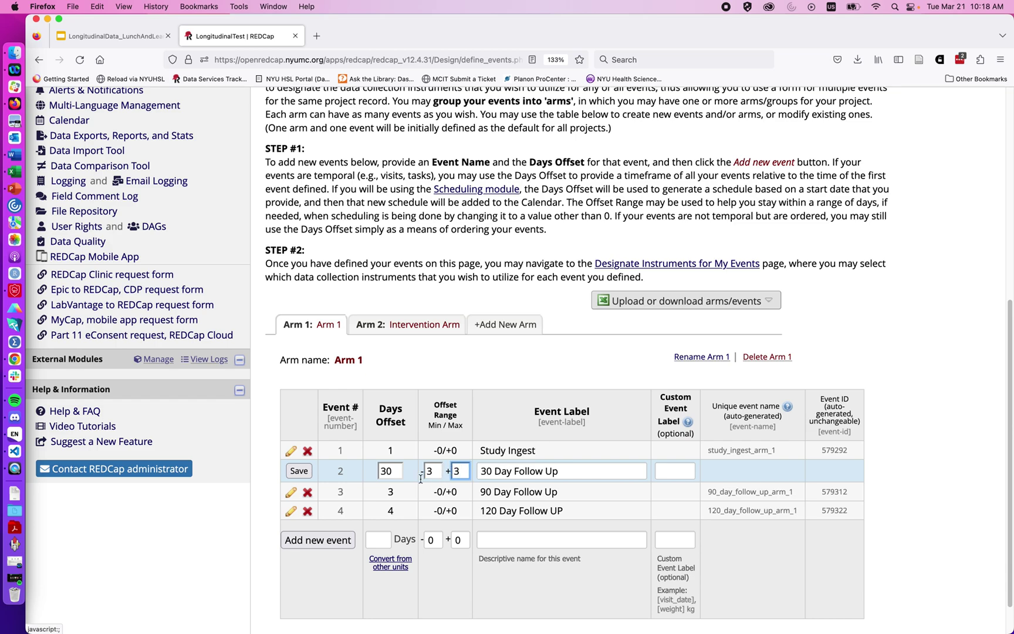
left_click(299, 474)
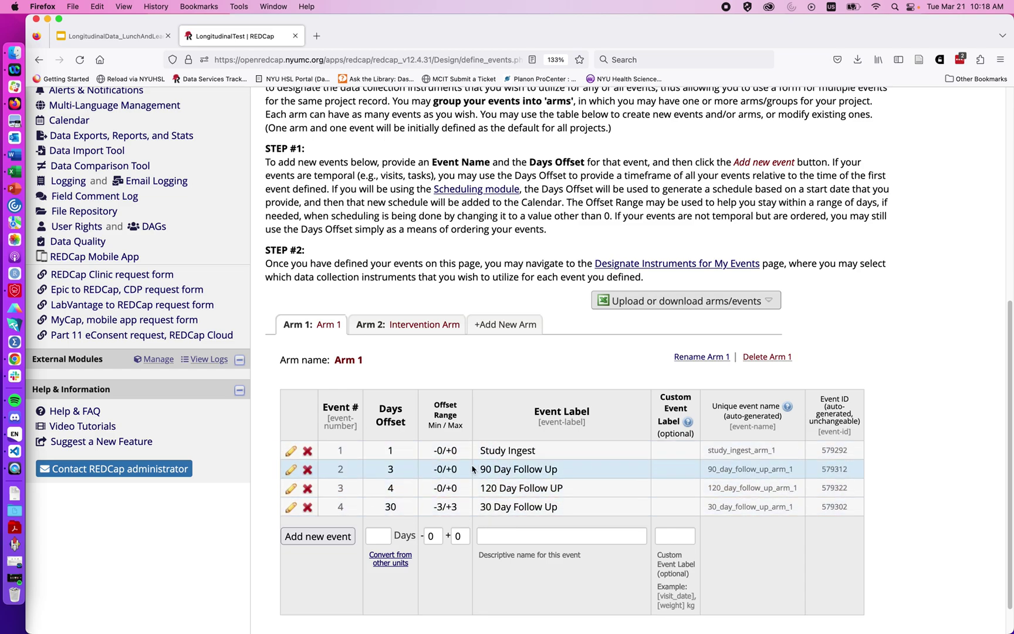
Set Arm 1's 90 Day Follow Up to a 90-day offset with a -3/+3 range
left_click(291, 469)
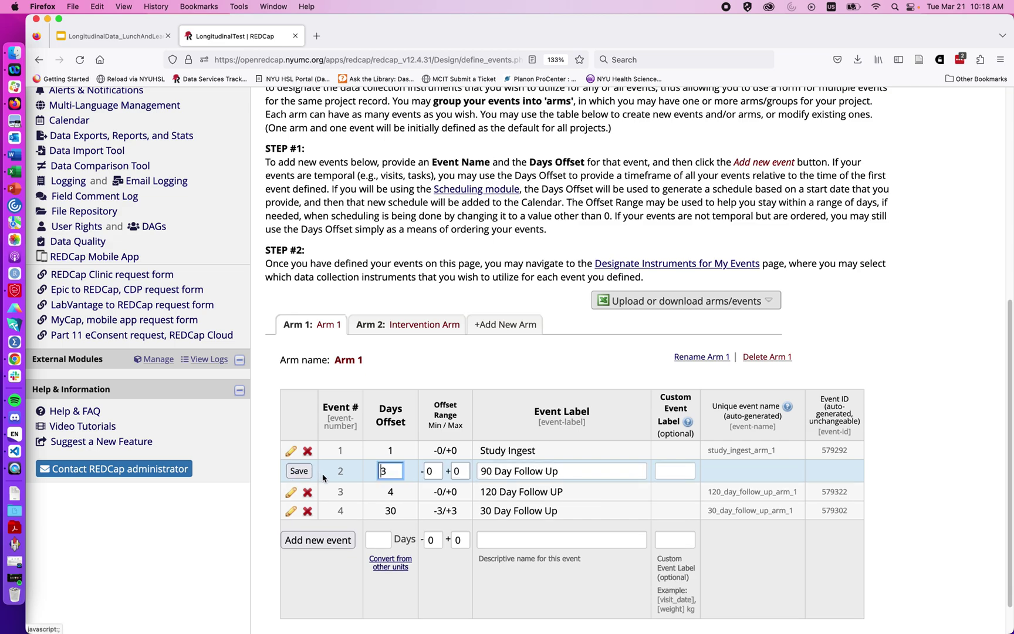
left_click_drag(390, 471, 377, 469)
type("90")
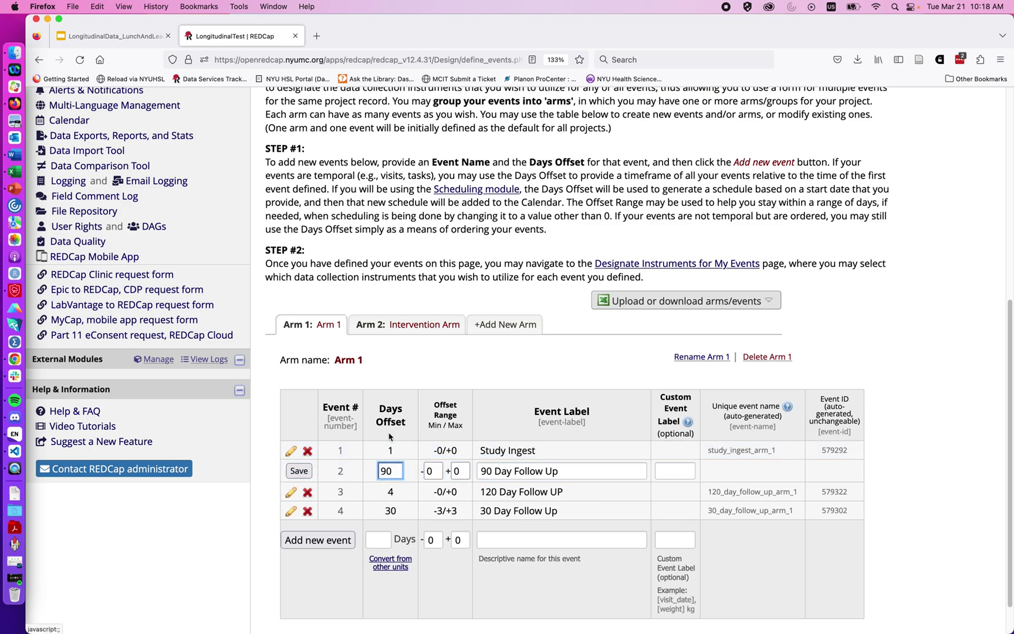
key("Tab")
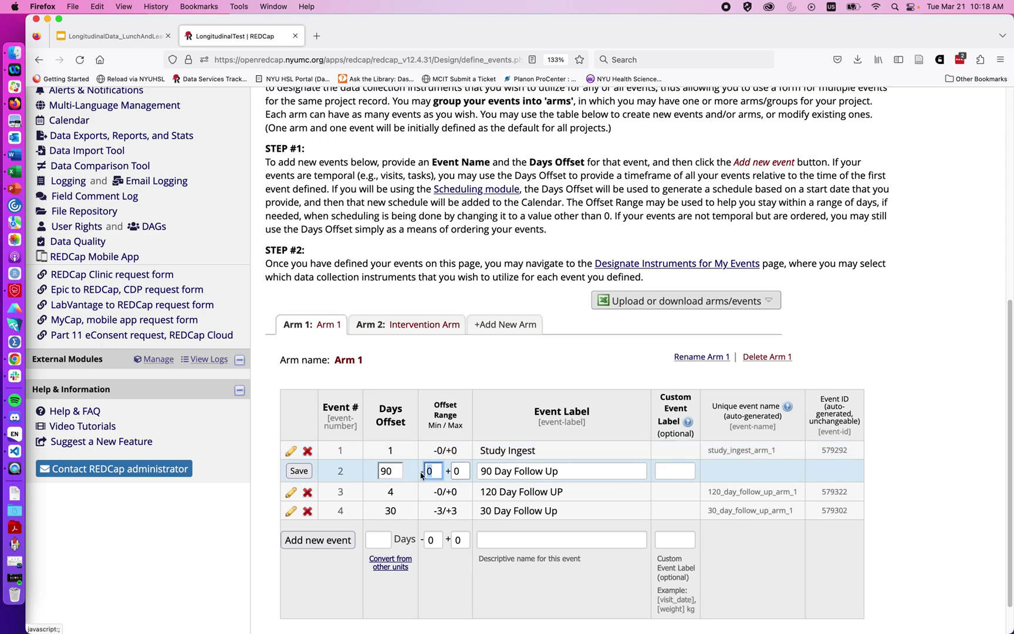
type("3")
key("Tab")
type("3")
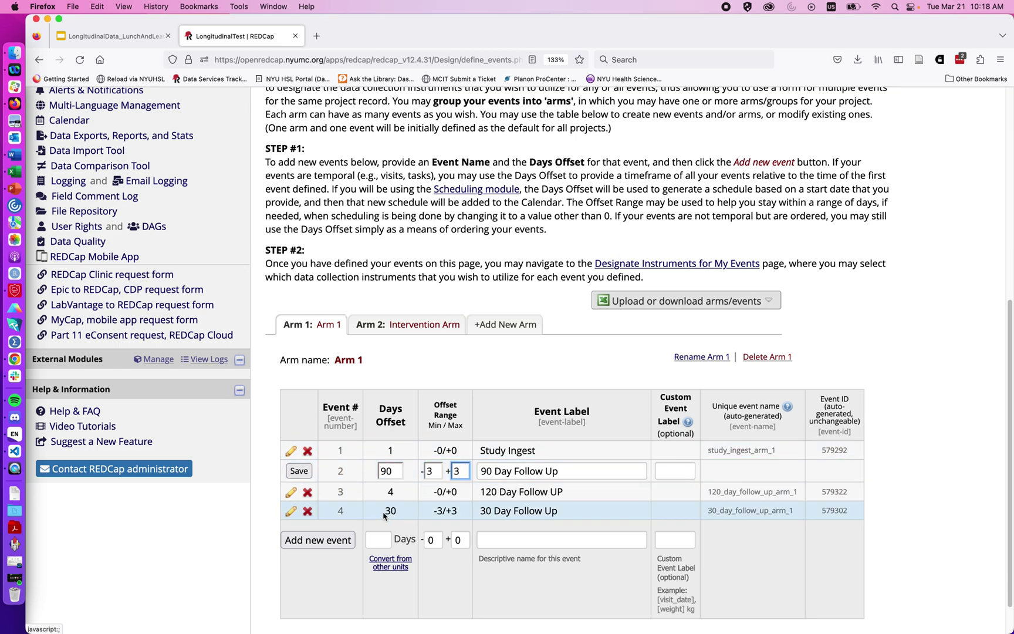
left_click(299, 476)
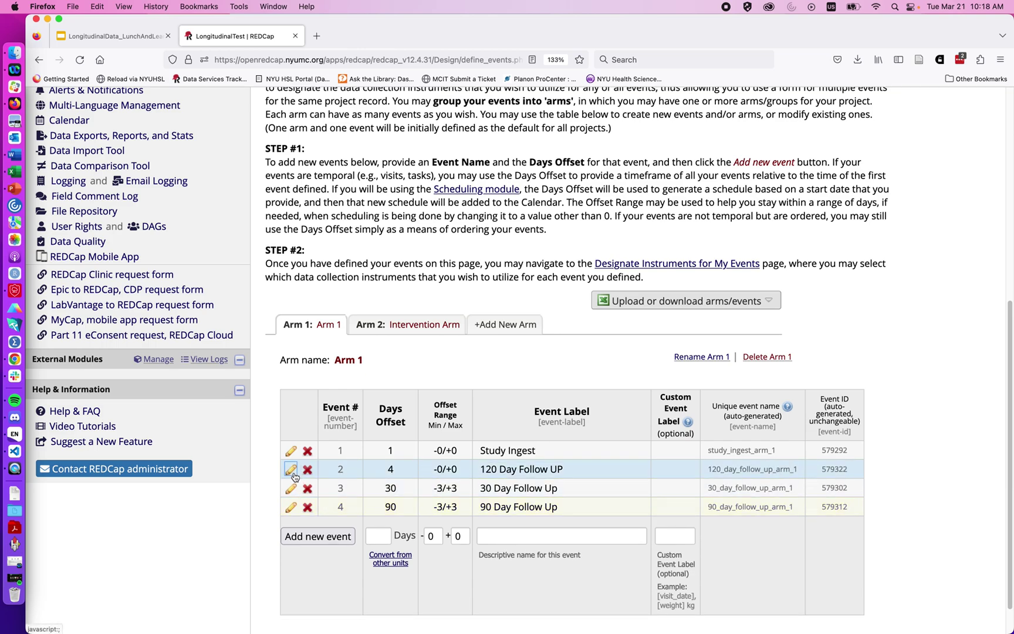
Set Arm 1's 120 Day Follow UP to a 120-day offset with a -3/+3 range
left_click(291, 469)
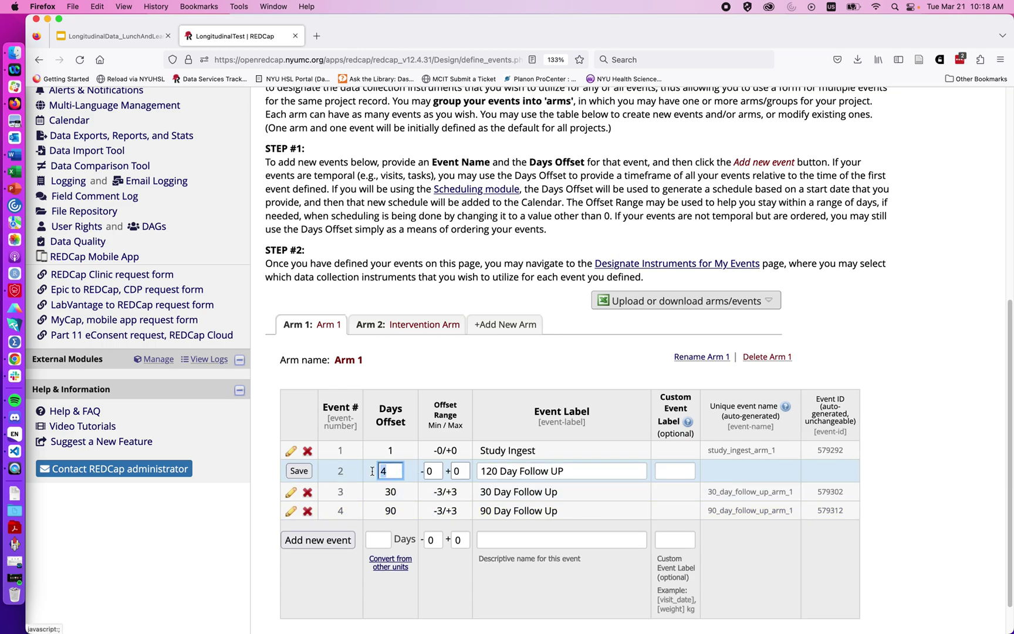
key("BackSpace")
type("120")
left_click(437, 472)
key("BackSpace")
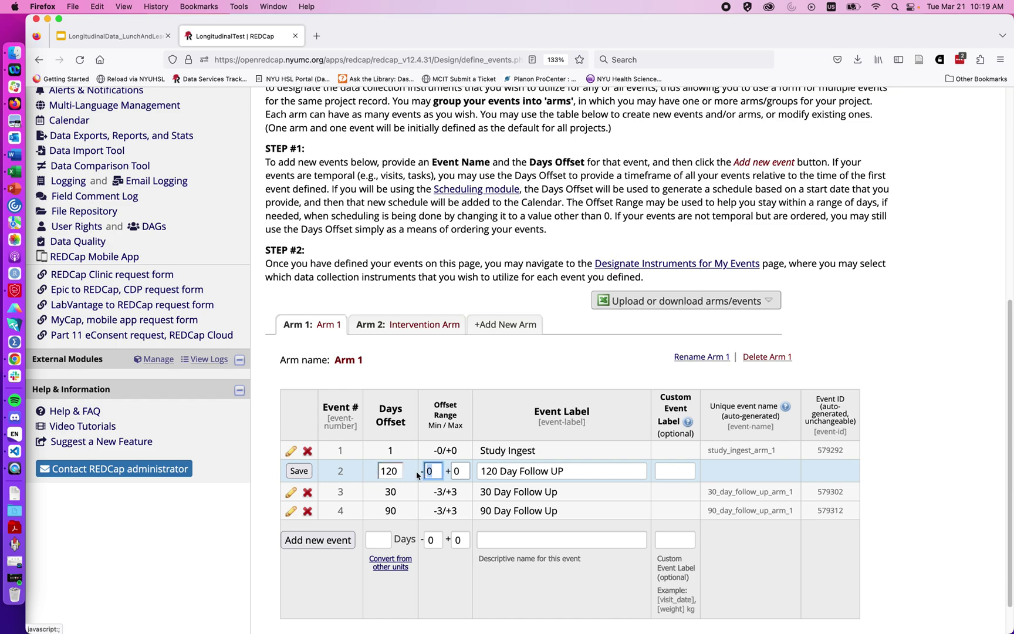
type("3")
left_click(461, 472)
key("BackSpace")
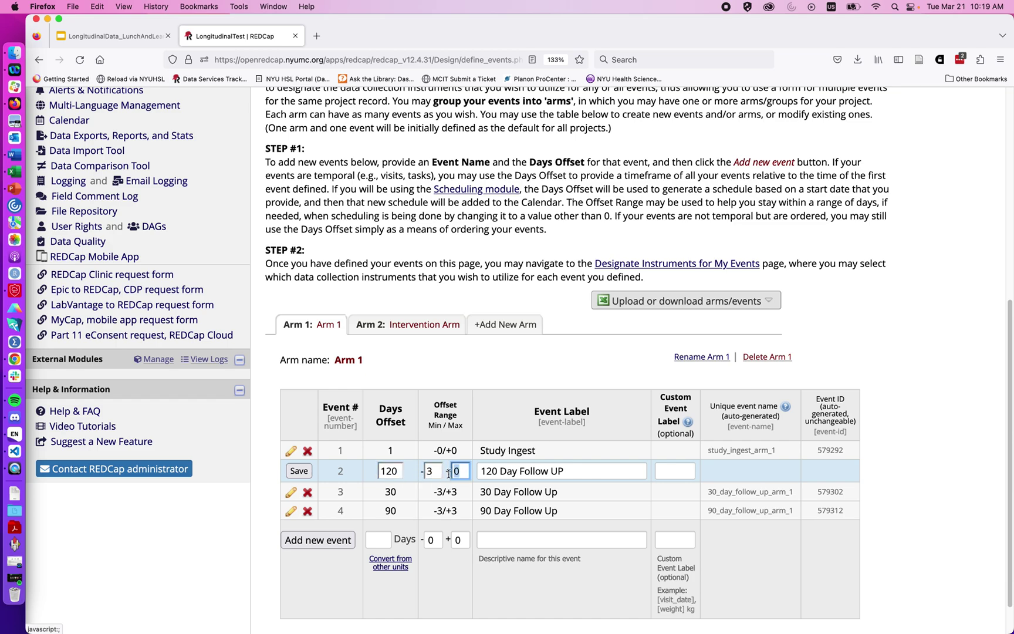
type("3")
left_click(299, 471)
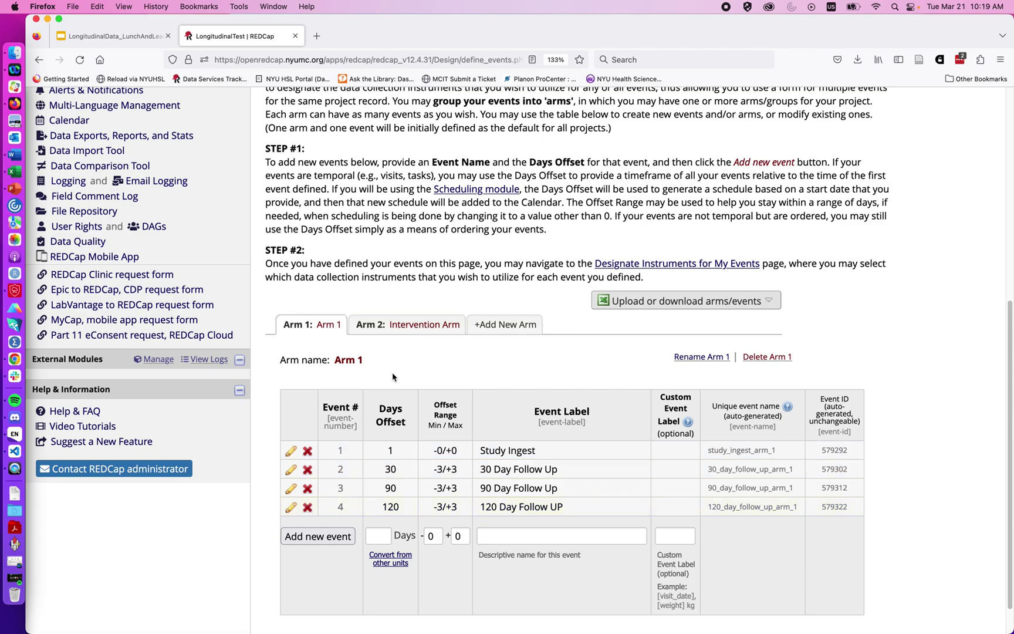
scroll(392, 377, "up", 1)
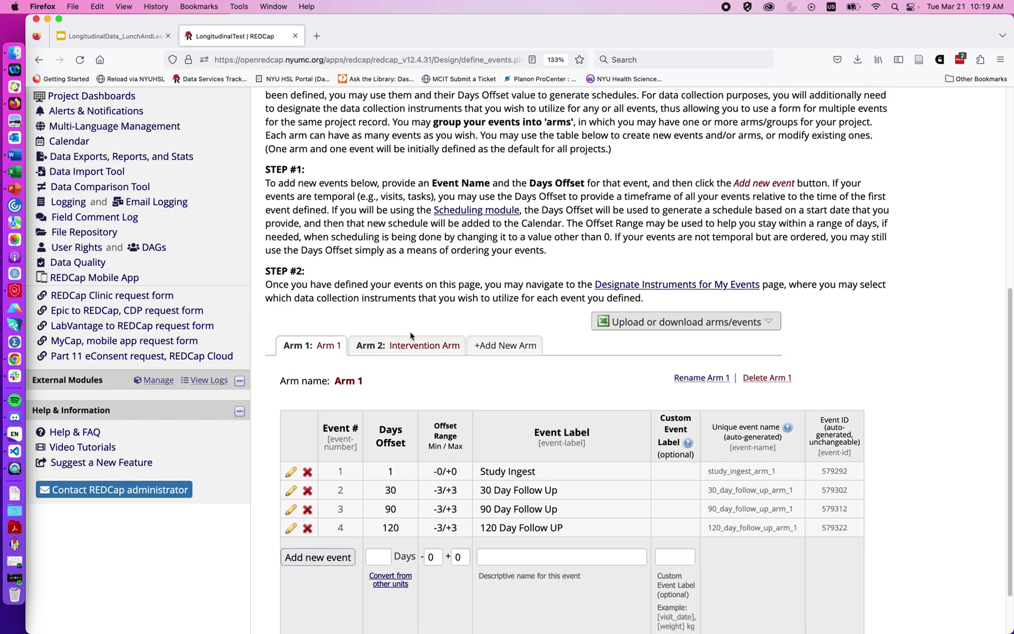
In the Intervention Arm, set the 30 day follow up to a 30-day offset with a -3/+3 range
left_click(415, 332)
scroll(365, 326, "down", 10)
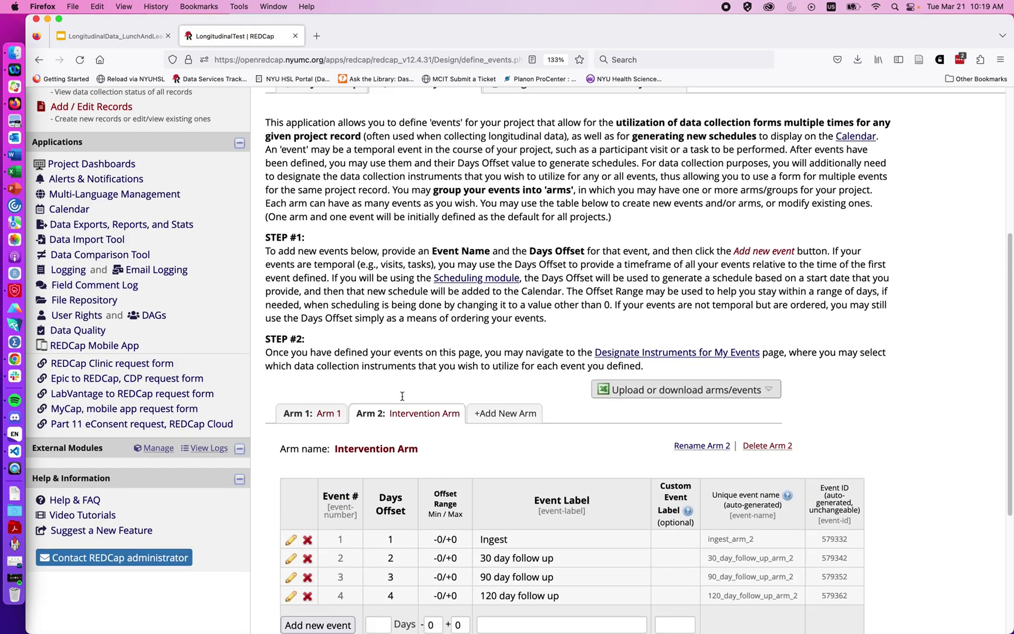
left_click(290, 345)
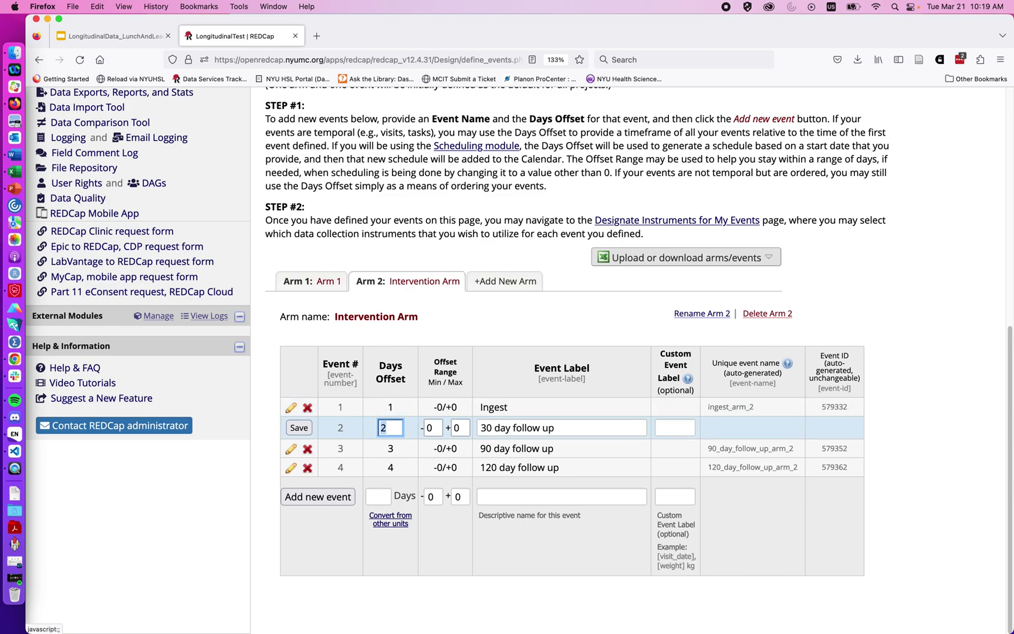
type("30")
key("Tab")
type("3")
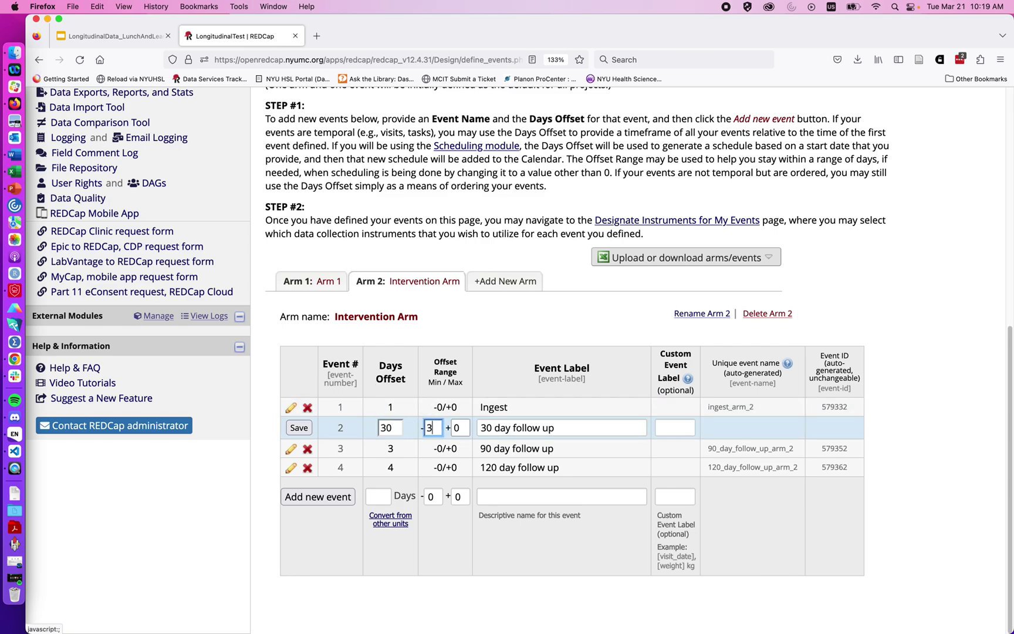
key("Tab")
type("3")
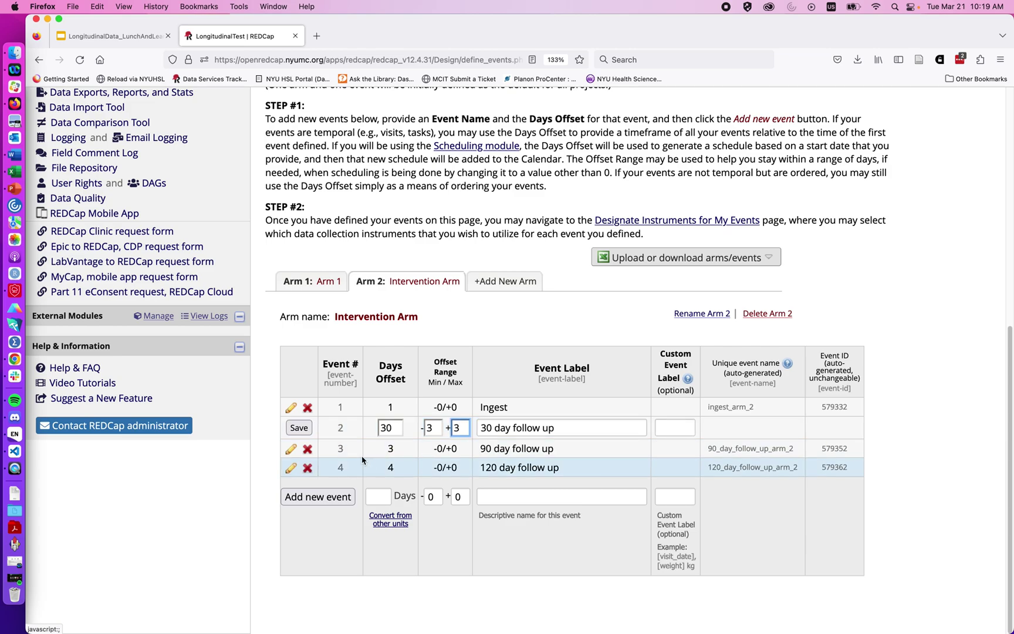
left_click(299, 427)
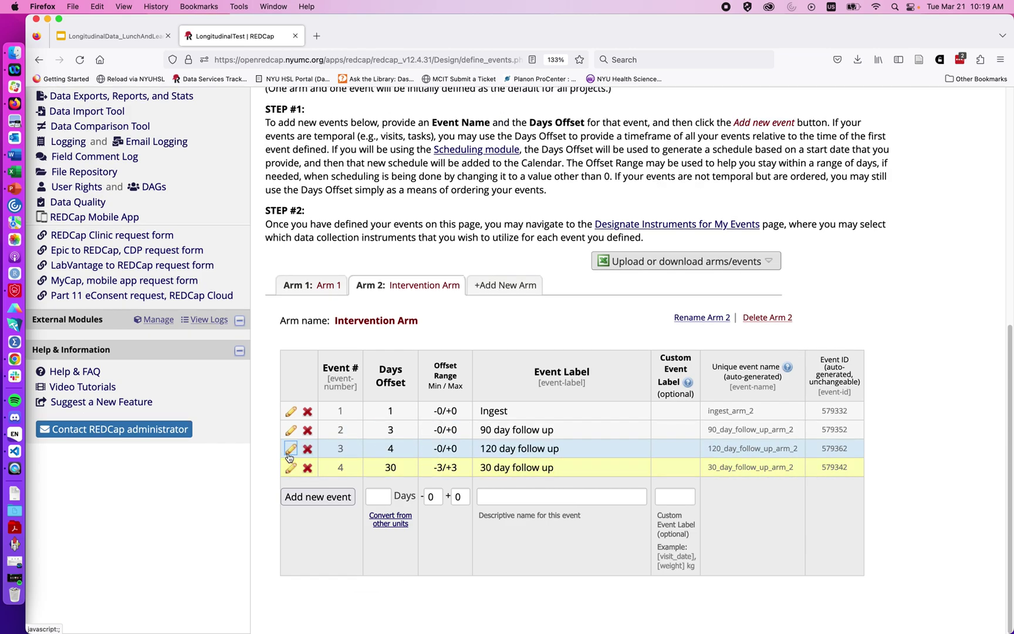
Set the Intervention Arm's 120 day follow up to a 120-day offset with a -3/+3 range
left_click(290, 450)
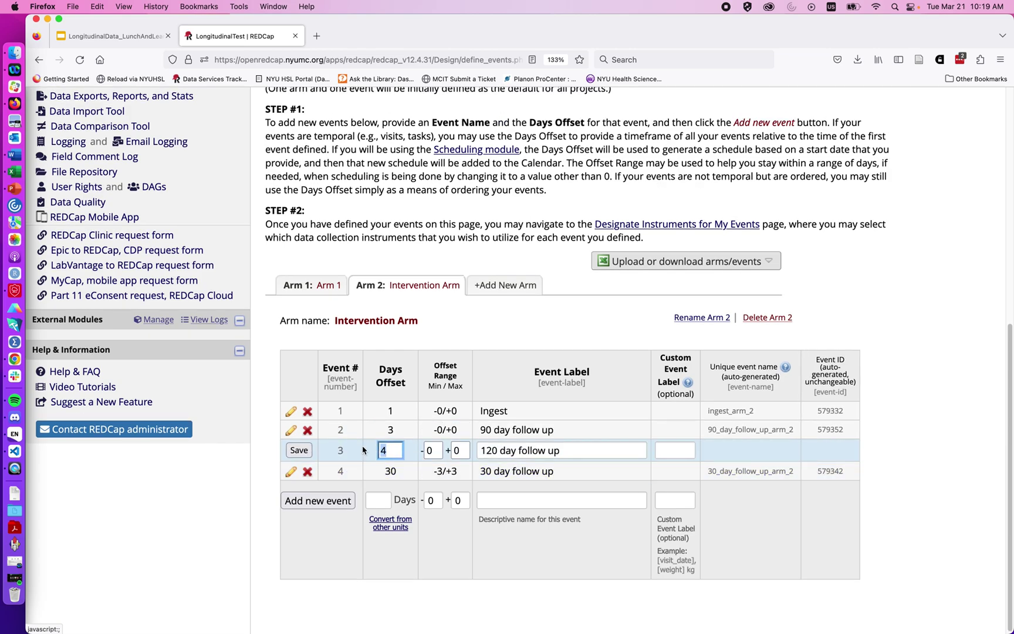
type("120")
key("Tab")
type("3")
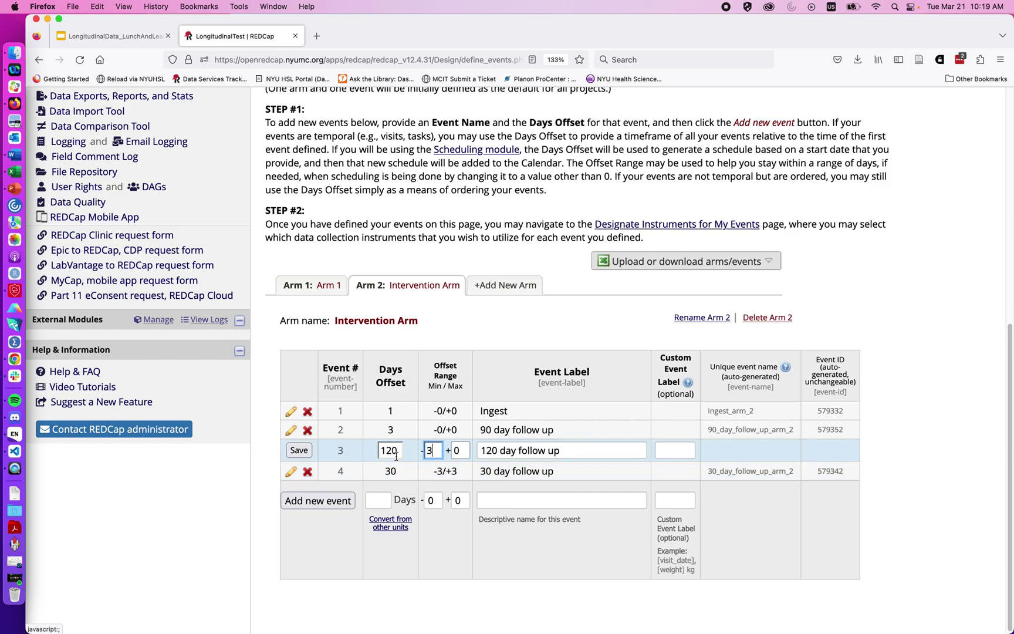
key("Tab")
type("3")
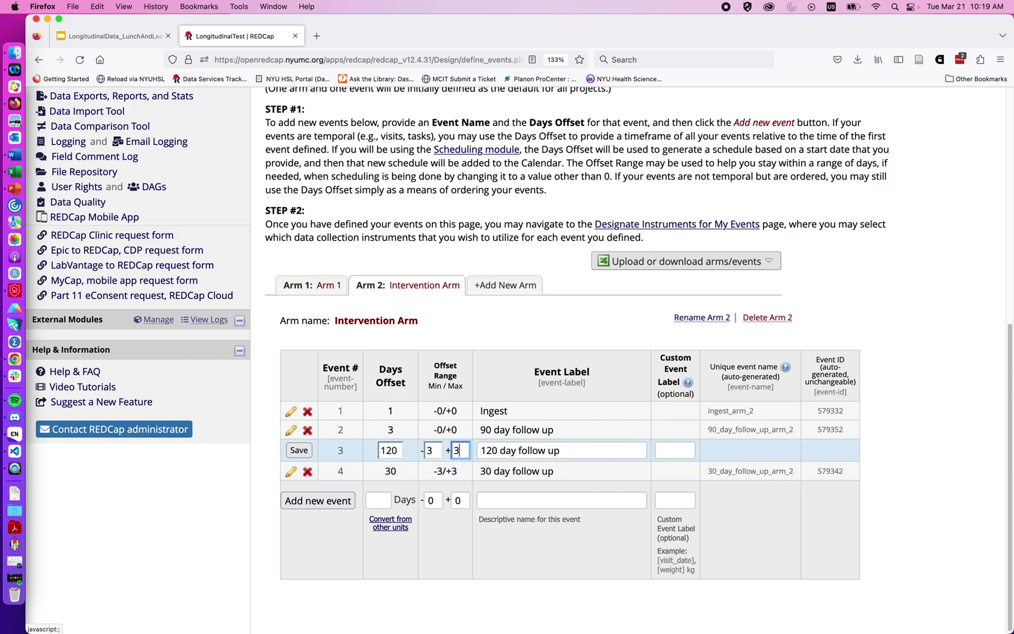
left_click(299, 450)
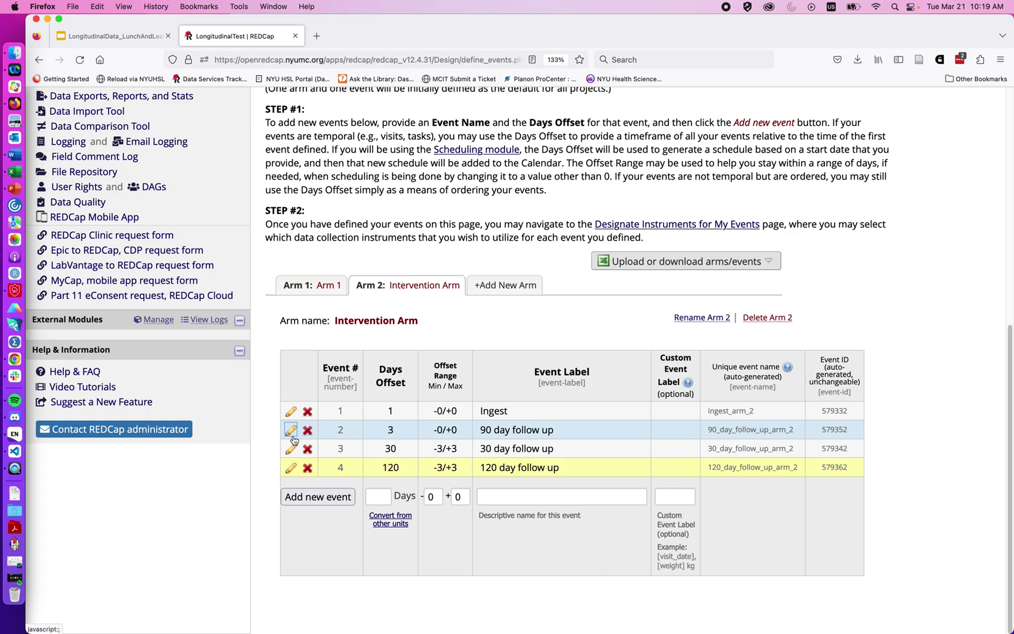
Set the Intervention Arm's 90 day follow up to a 90-day offset with a -3/+3 range
left_click(291, 432)
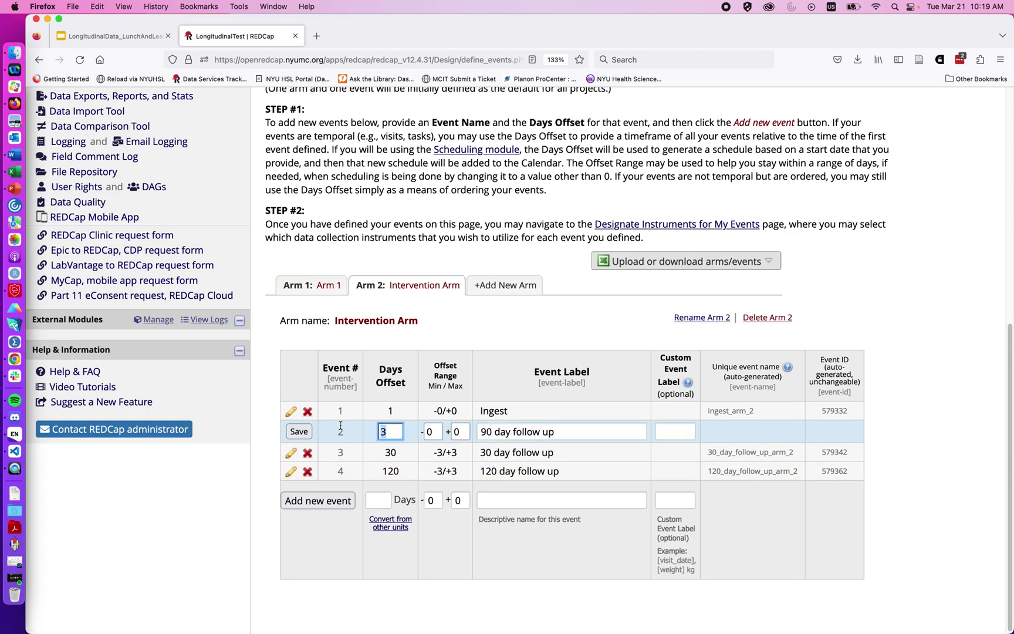
type("90")
key("Tab")
type("3")
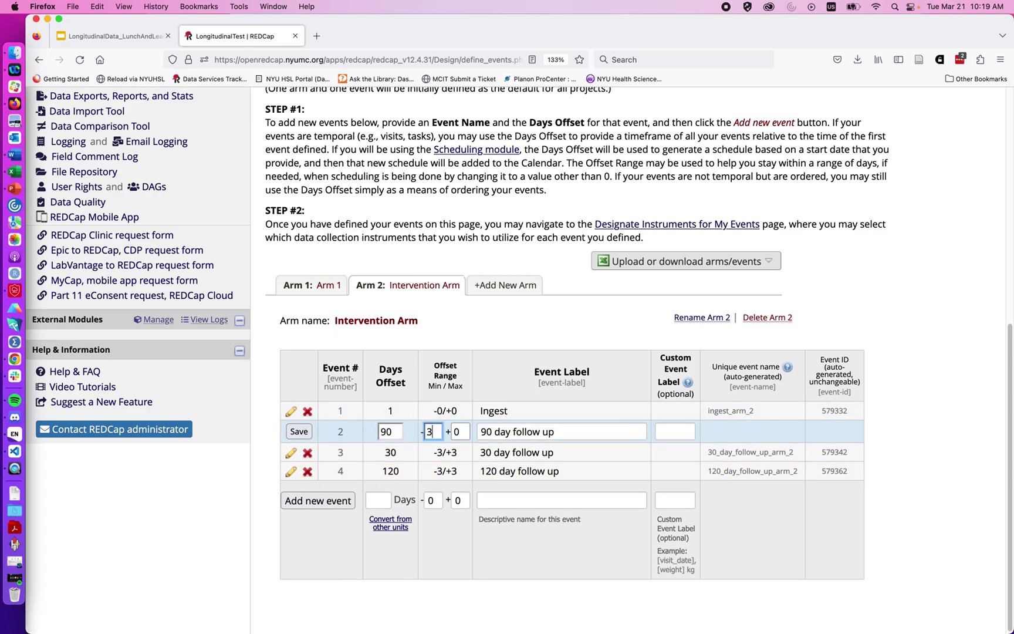
key("Tab")
type("3")
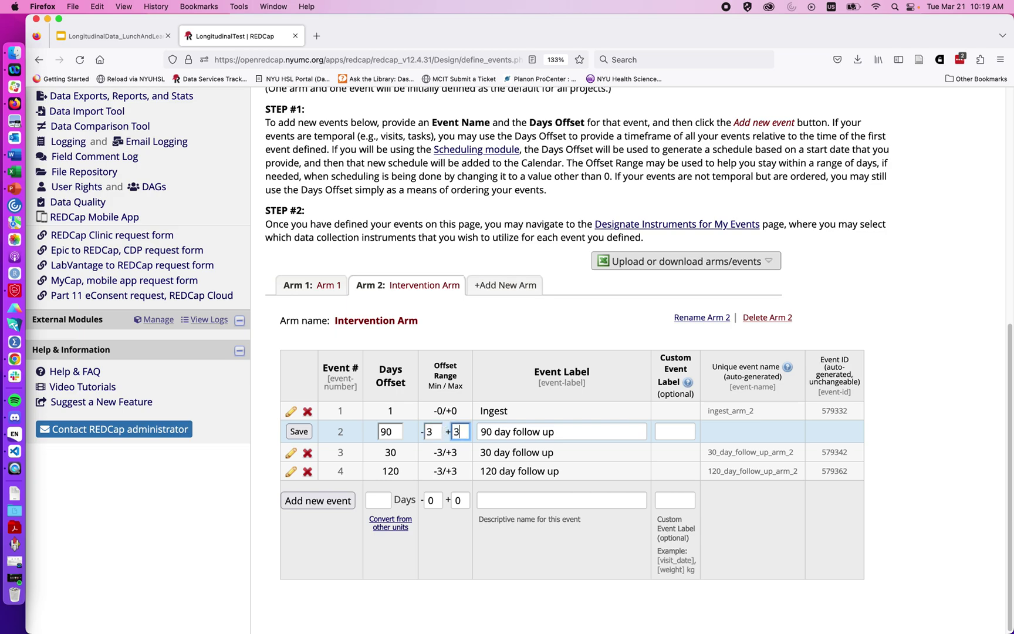
left_click(298, 432)
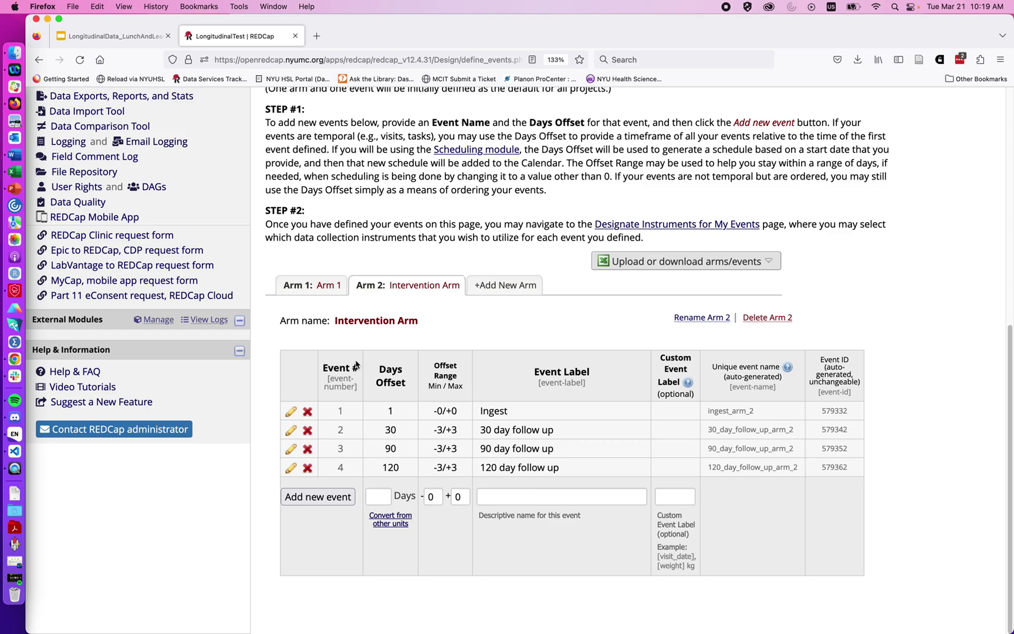
scroll(356, 365, "up", 1)
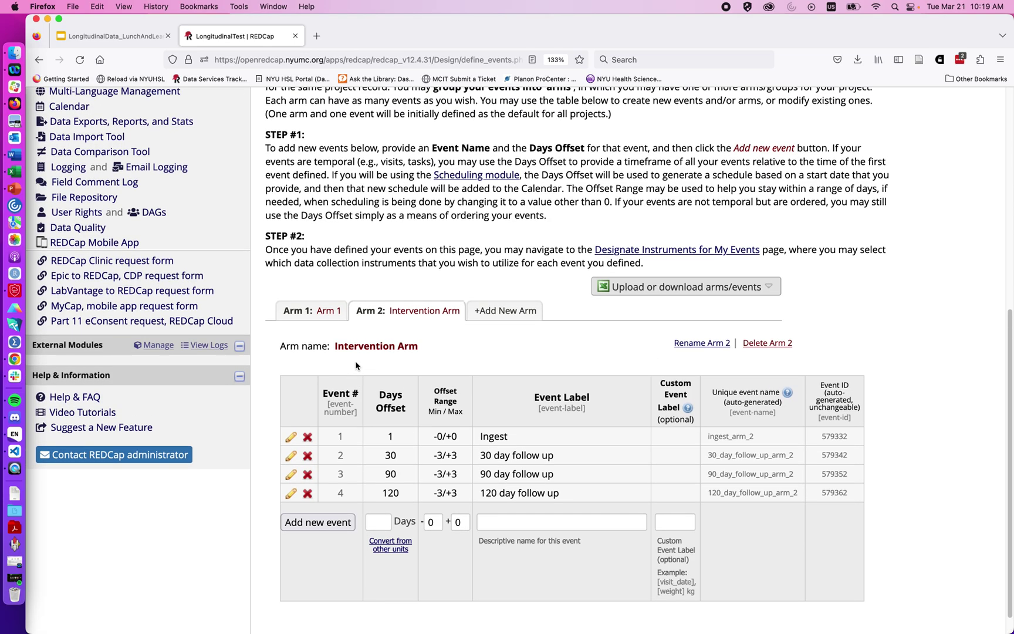
scroll(356, 366, "up", 10)
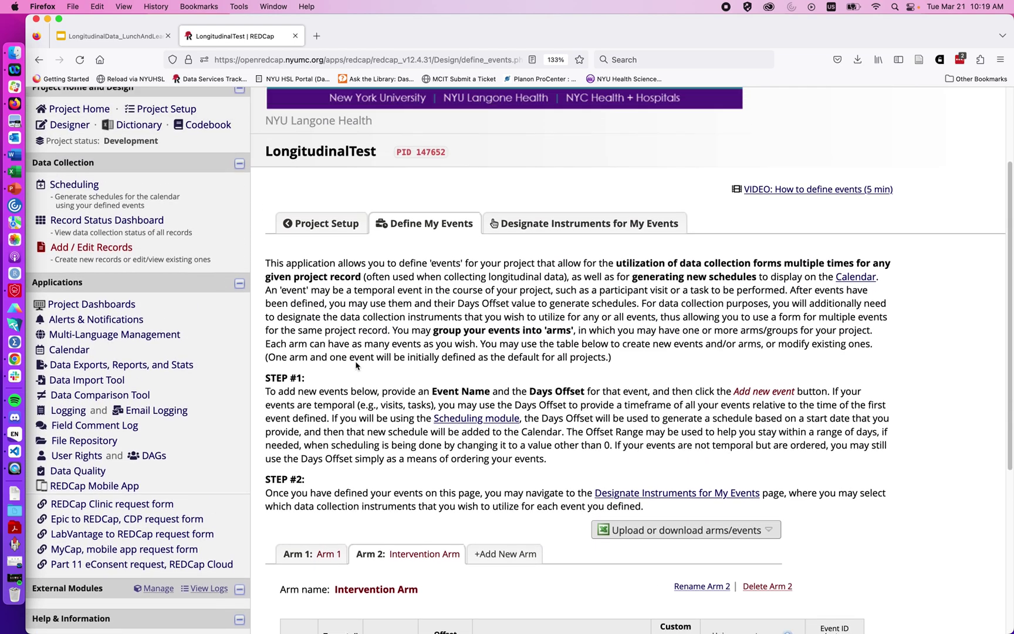
On Add / Edit Records, keep Arm 1 selected and add a new record to it
left_click(69, 249)
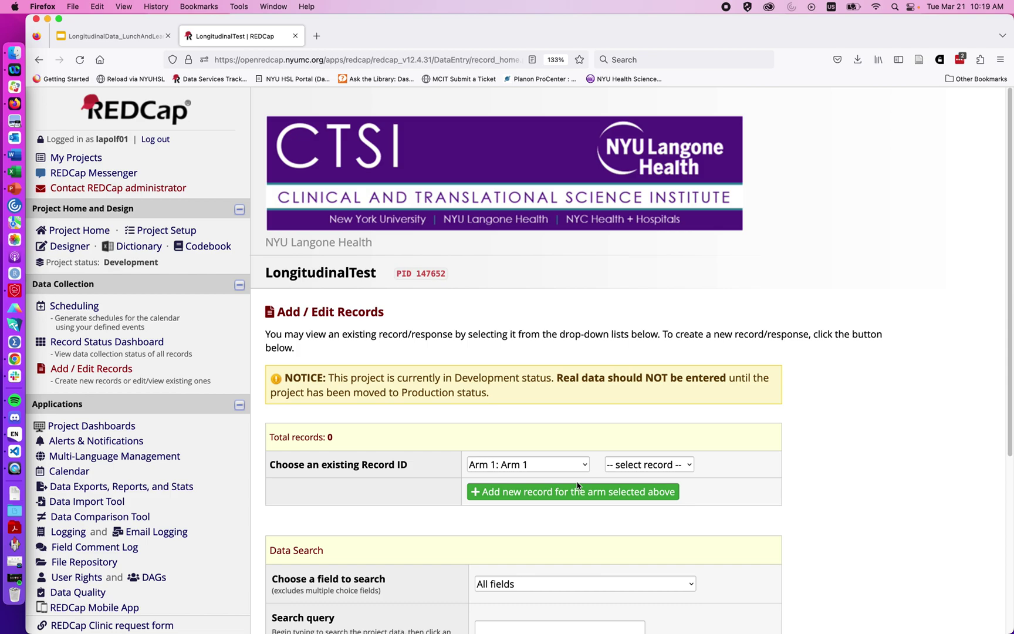
scroll(579, 427, "down", 3)
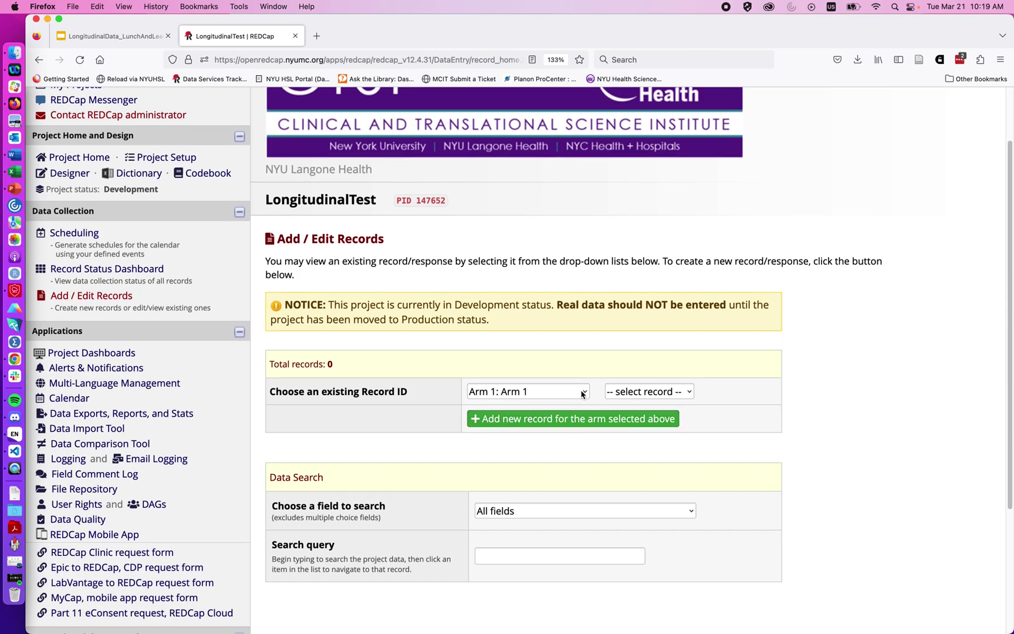
left_click(583, 392)
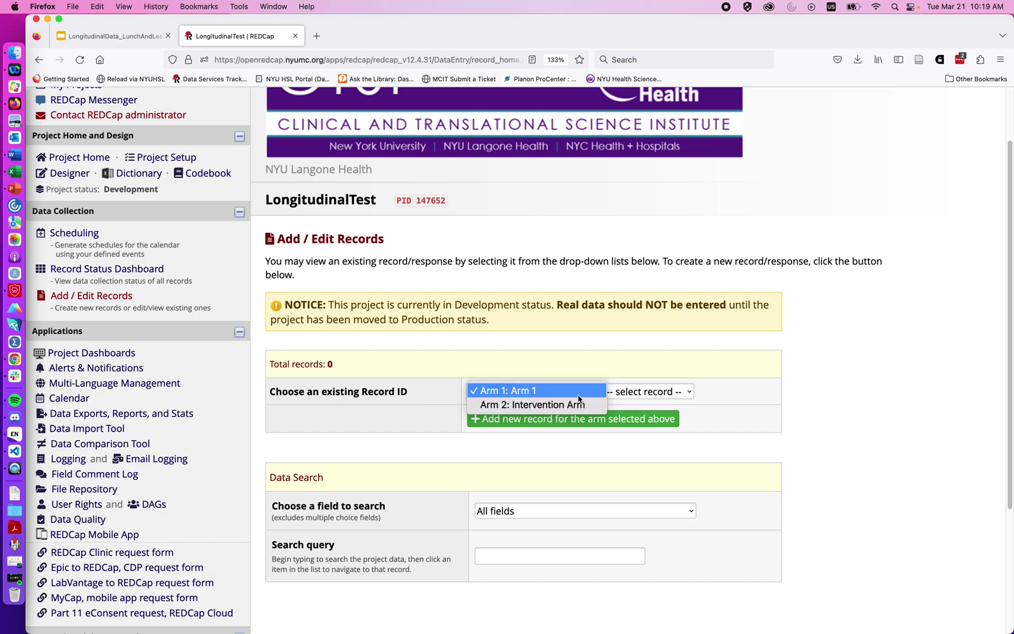
left_click(578, 396)
left_click(568, 420)
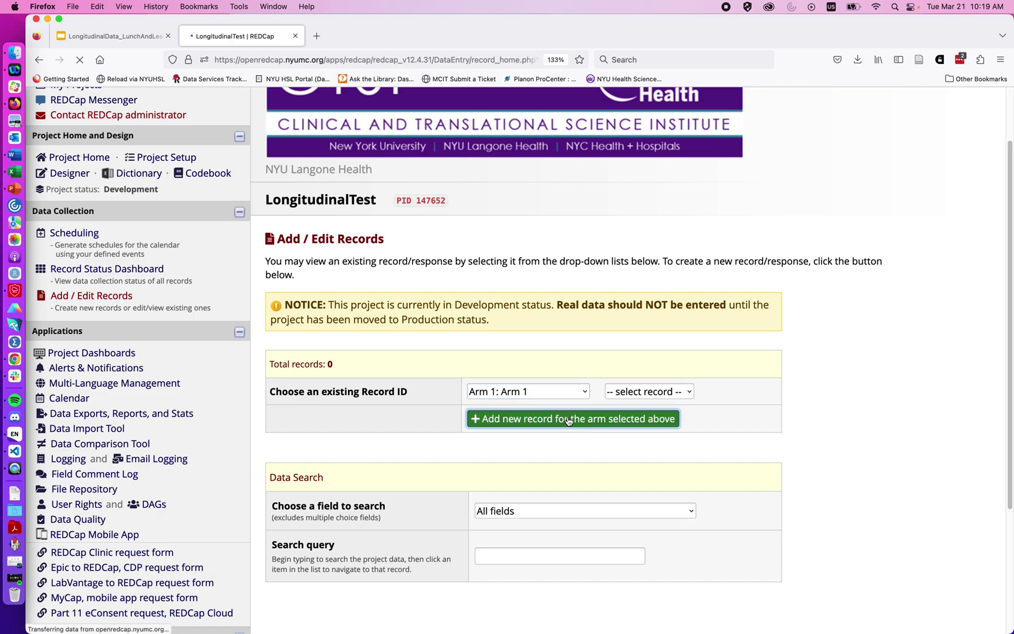
Answer Yes on record 1's Study Ingest nacho survey, save it, and go to Scheduling
scroll(628, 436, "down", 3)
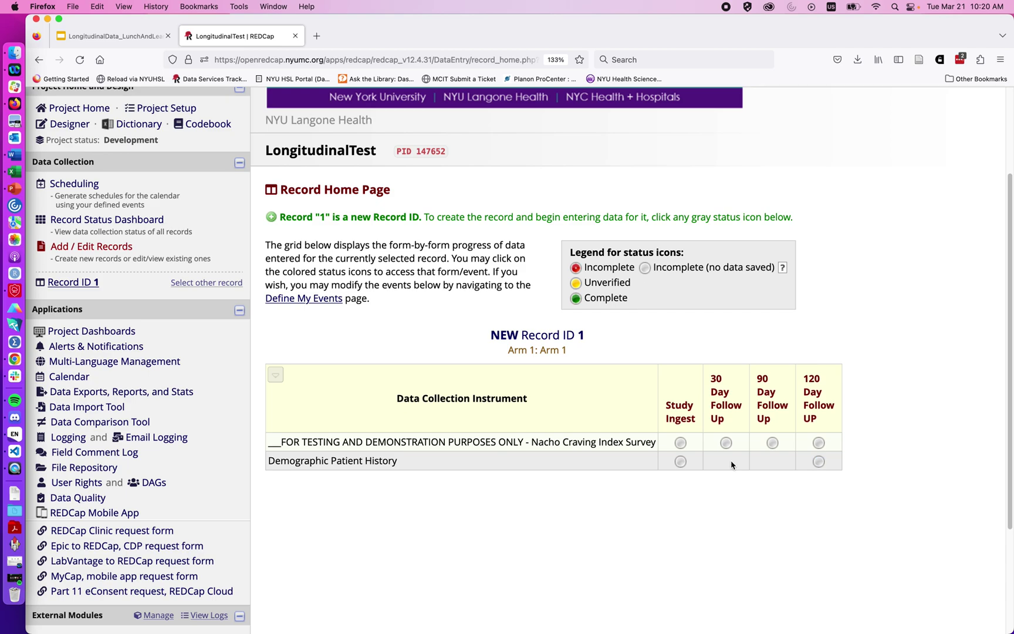
left_click(682, 445)
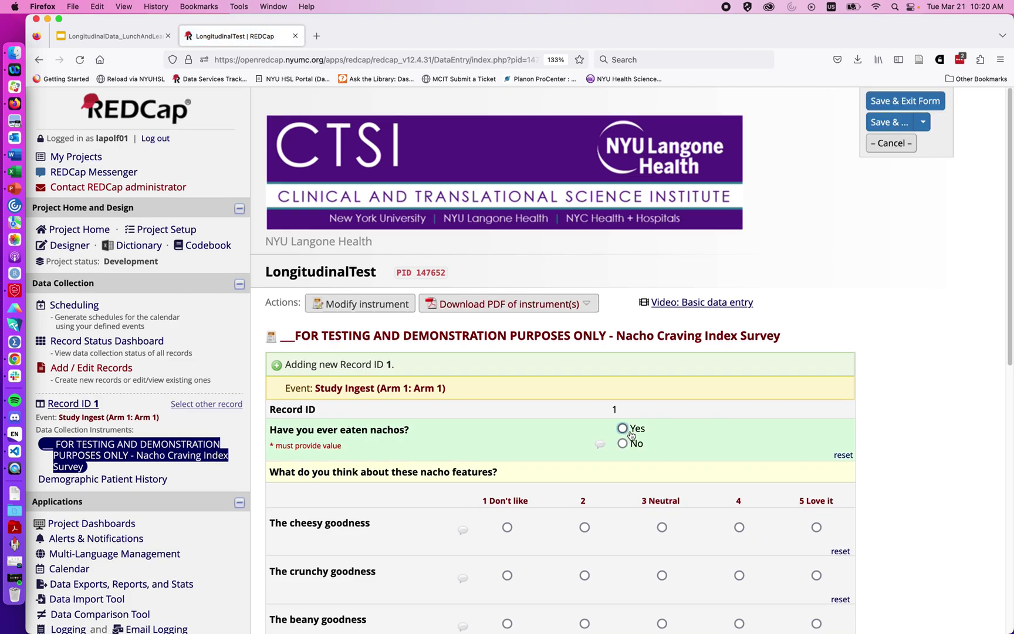
left_click(623, 429)
scroll(787, 457, "down", 15)
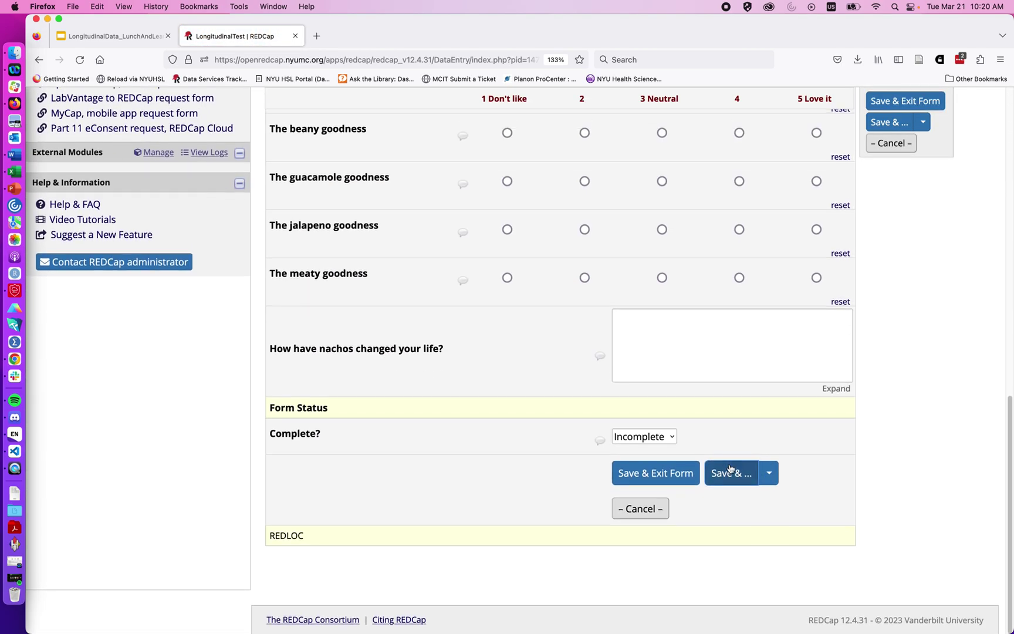
left_click(682, 476)
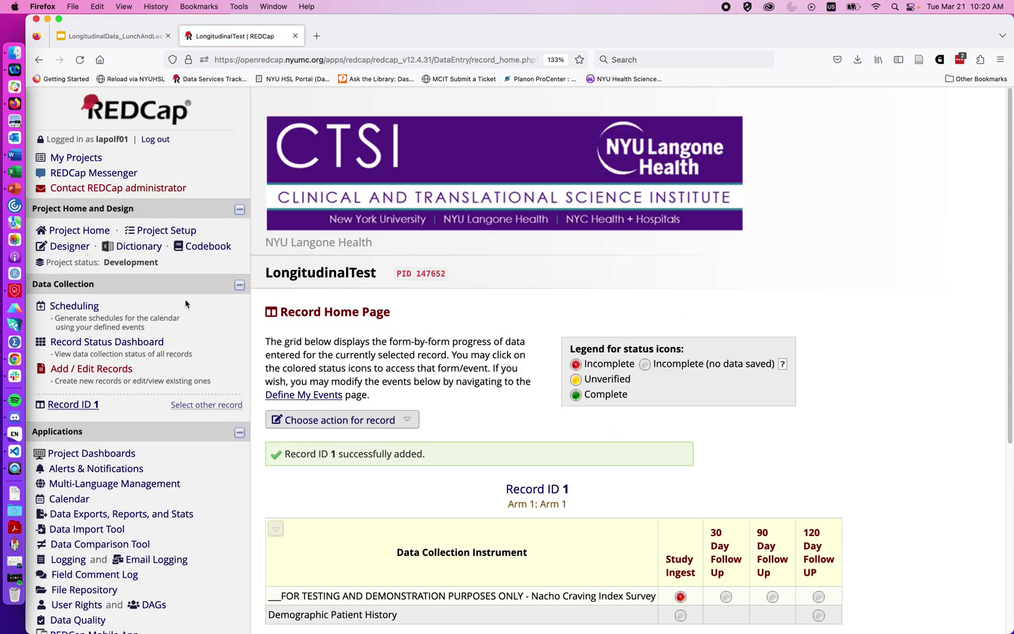
left_click(89, 308)
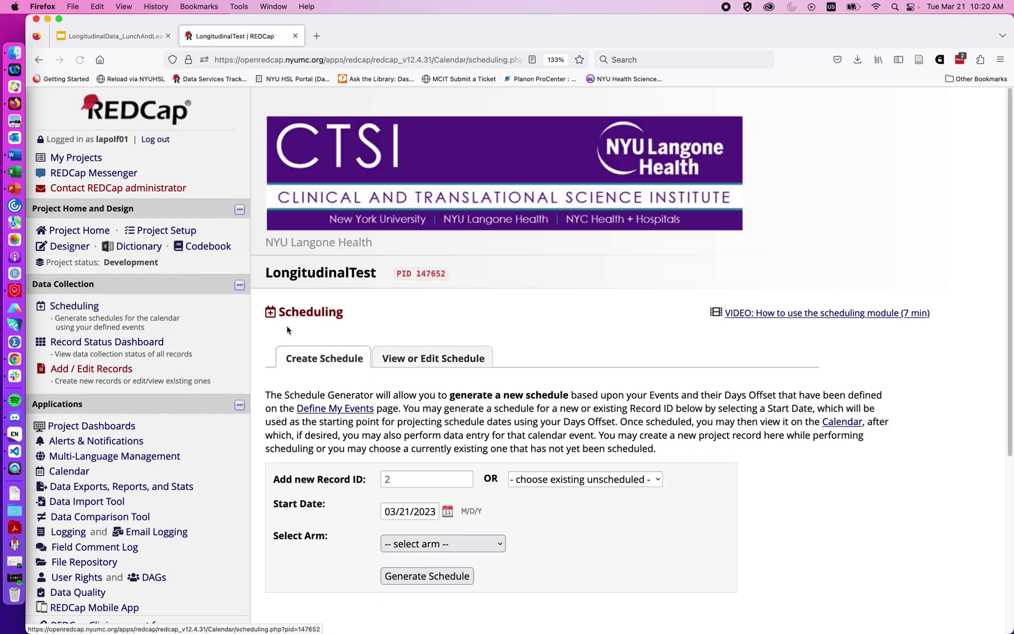
Generate record 1's projected schedule and set the Study Ingest visit to 11:30am
scroll(406, 429, "down", 3)
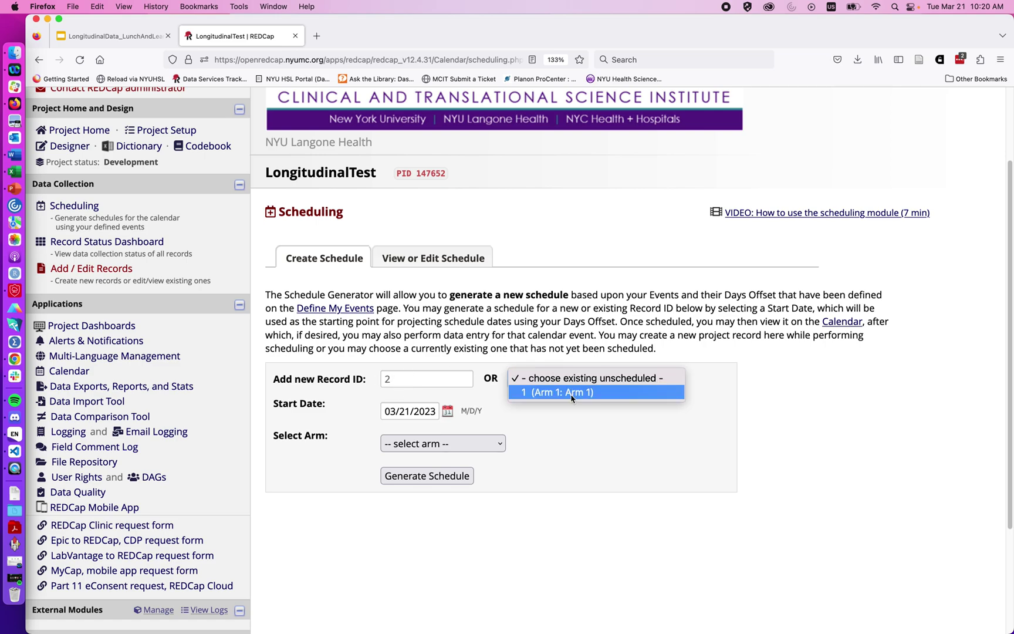
left_click(571, 393)
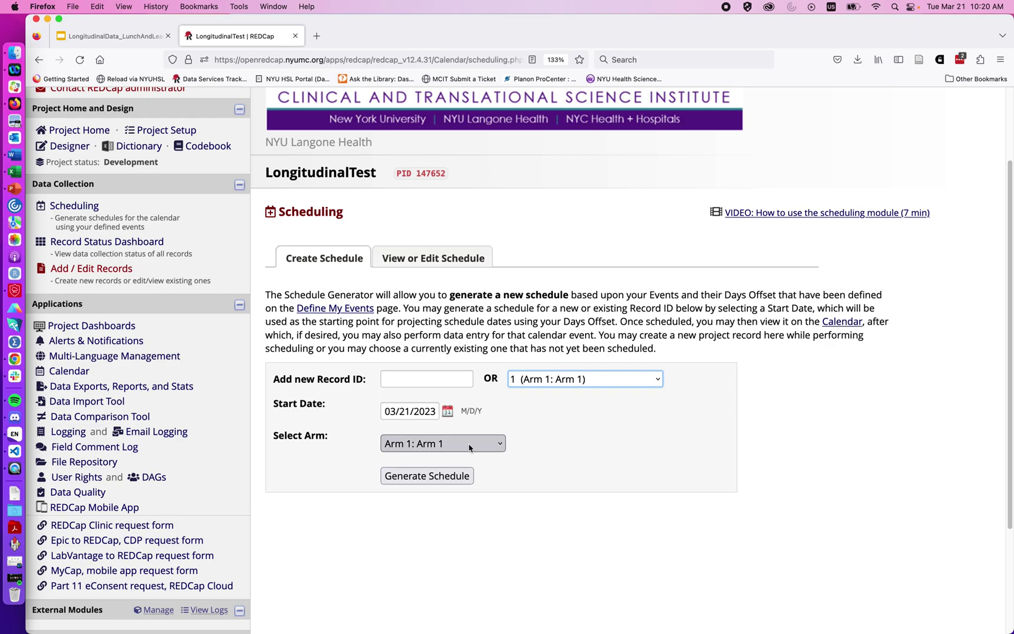
left_click(414, 477)
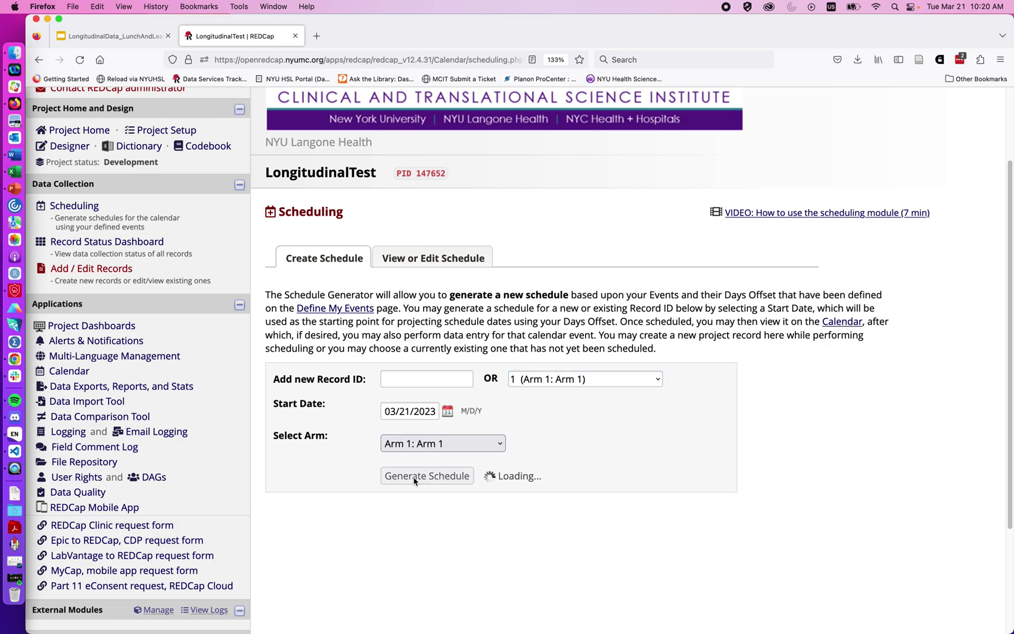
scroll(375, 491, "down", 3)
scroll(374, 495, "down", 5)
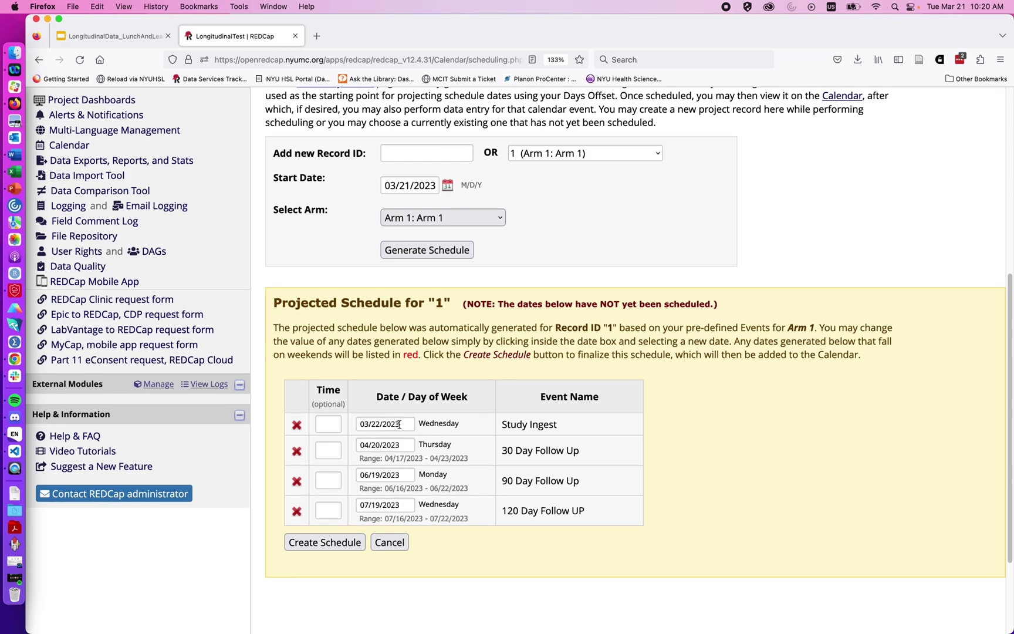
left_click(326, 426)
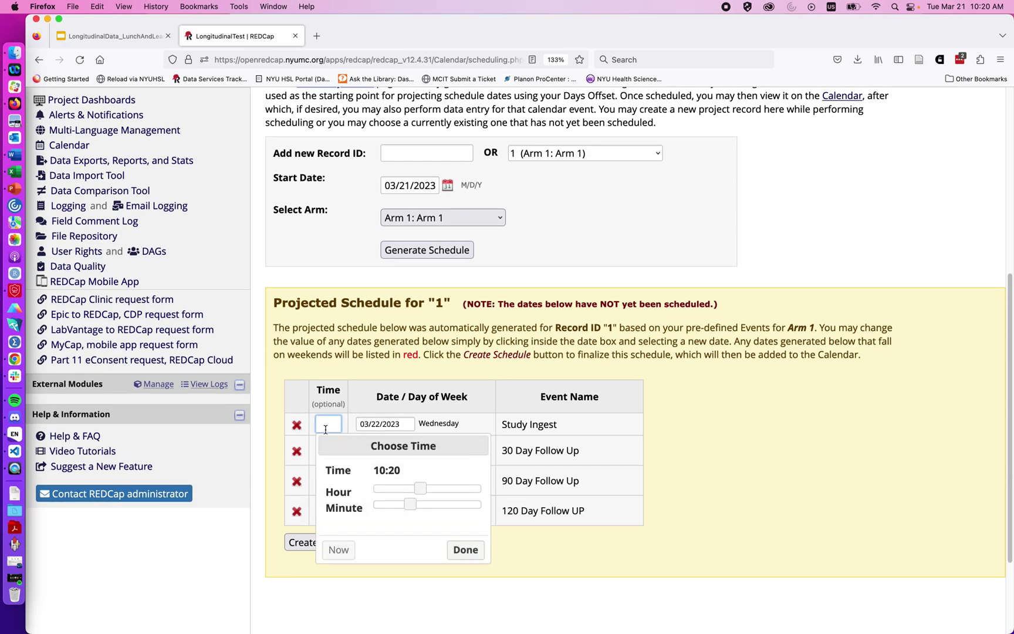
left_click(421, 491)
mouse_move(420, 494)
left_mouse_down()
mouse_move(411, 504)
mouse_move(430, 507)
left_mouse_up()
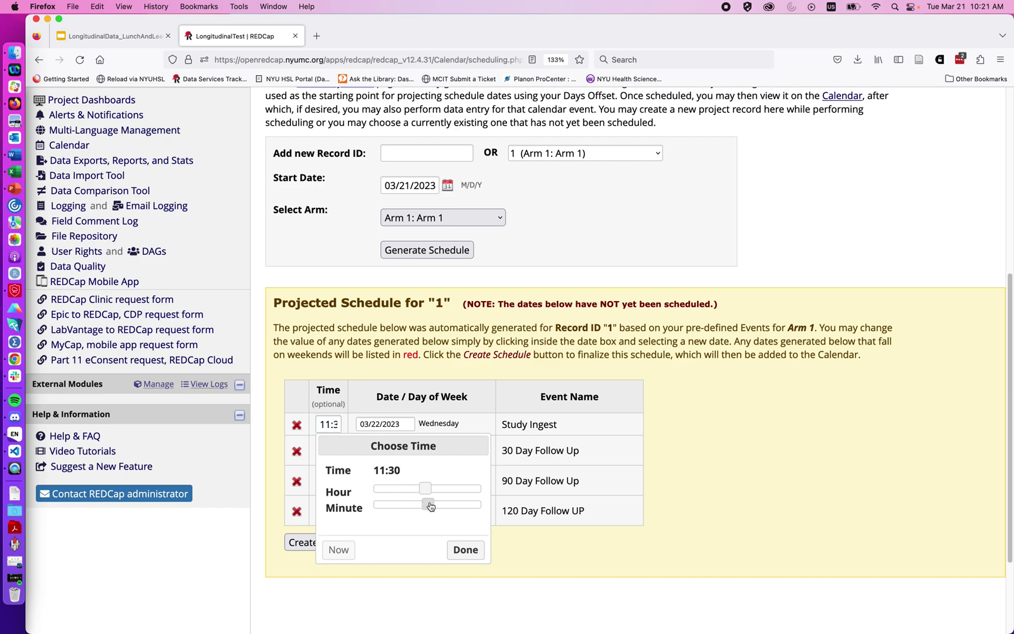
left_click(452, 552)
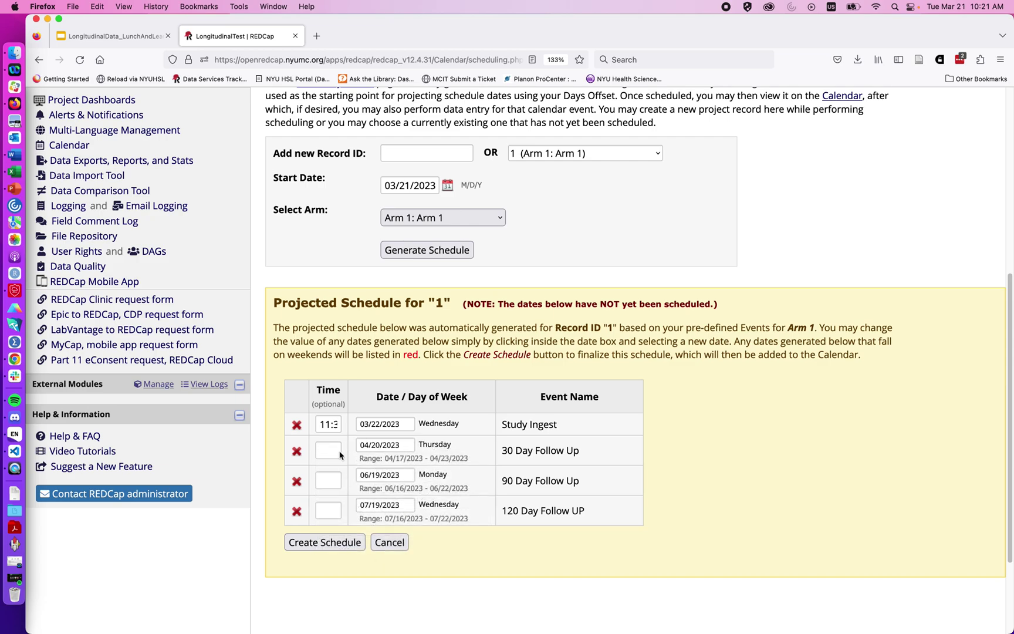
Set the follow-up visits to 10:30am, 1:30pm and 2:30pm, then create the schedule
left_click(328, 450)
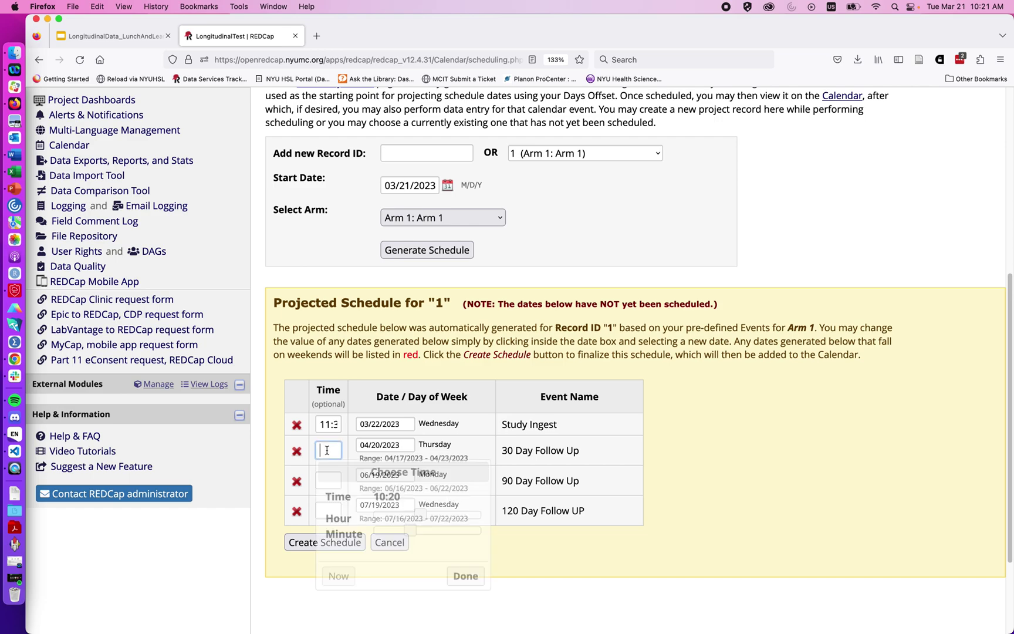
left_click_drag(411, 531, 428, 540)
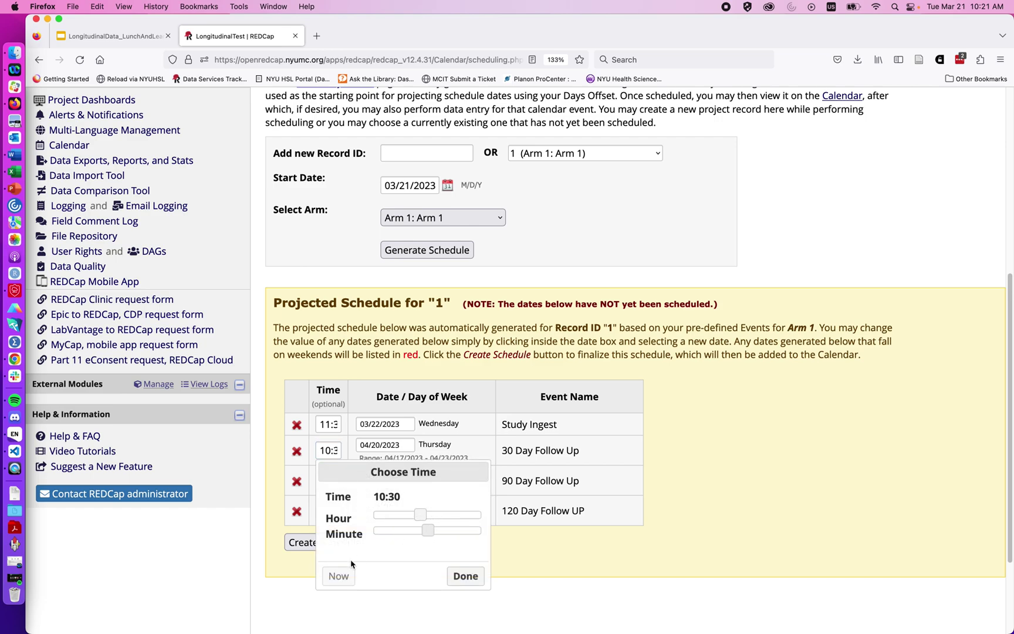
left_click(466, 576)
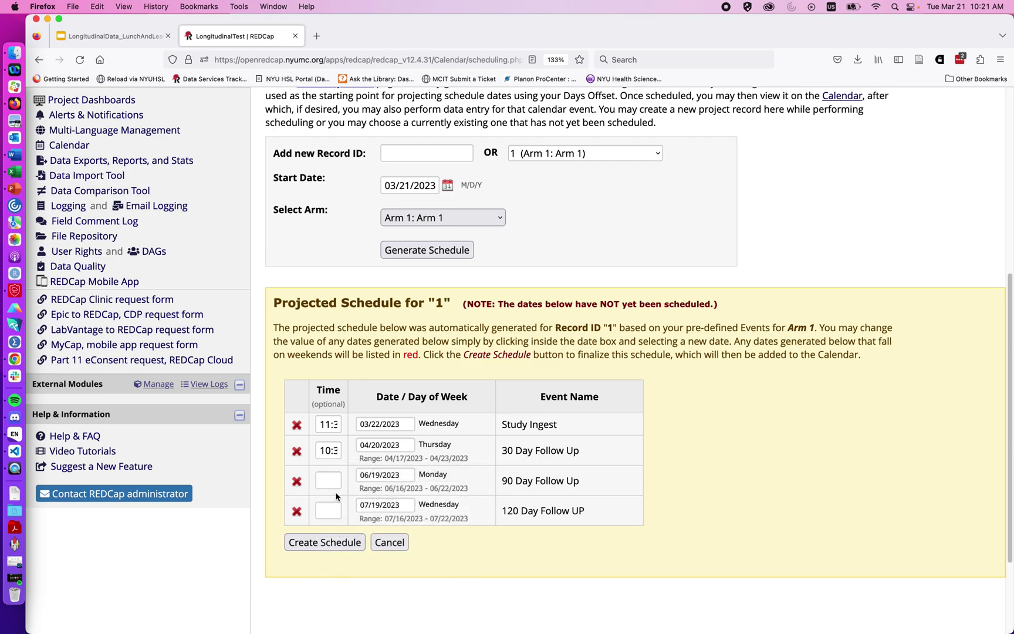
left_click(331, 481)
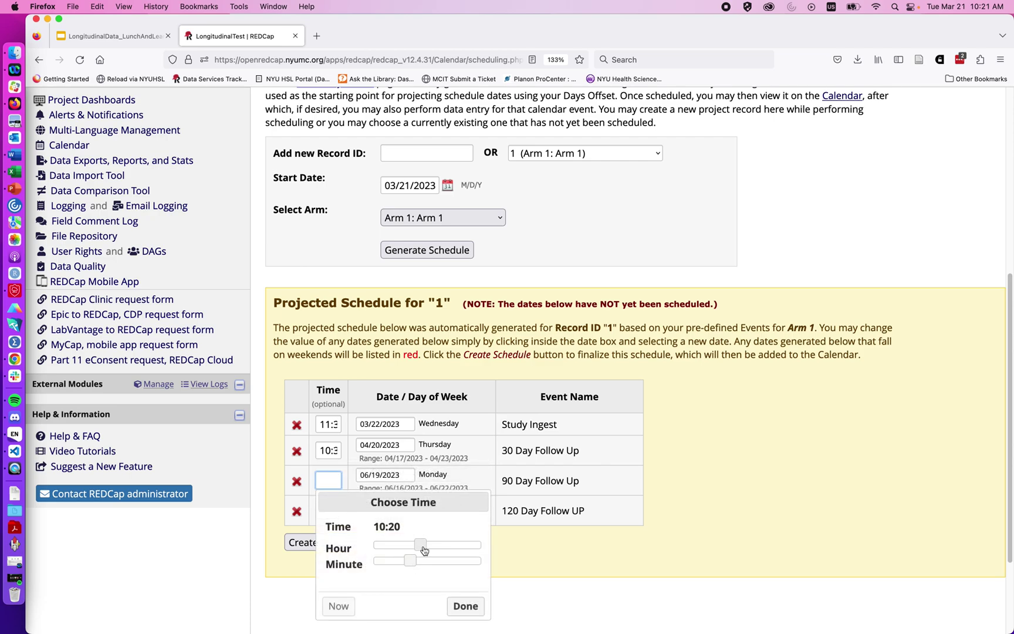
mouse_move(421, 547)
left_mouse_down()
mouse_move(435, 548)
mouse_move(432, 565)
left_mouse_up()
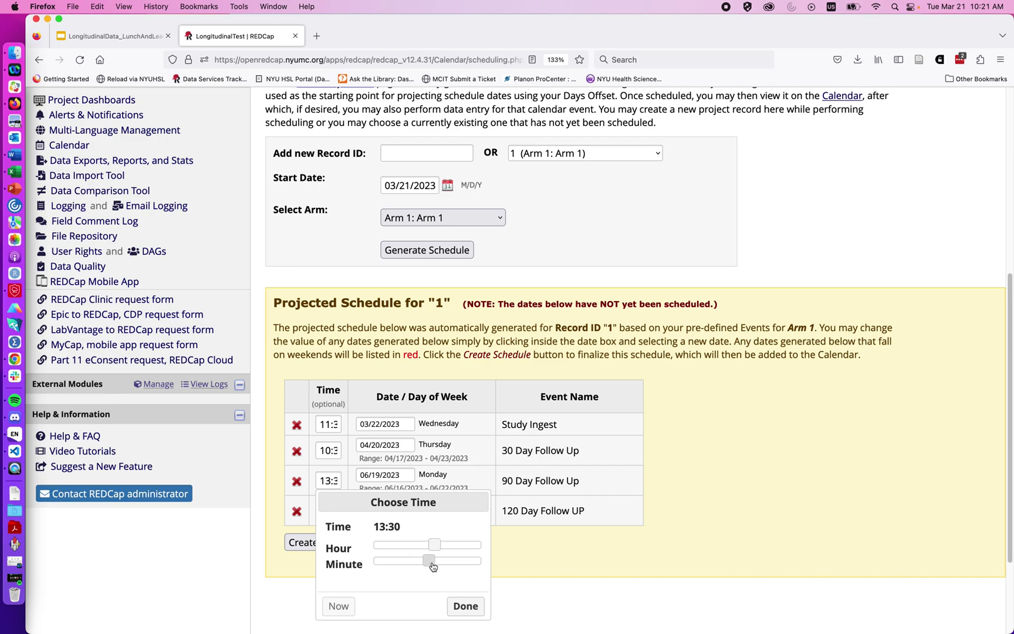
left_click(466, 607)
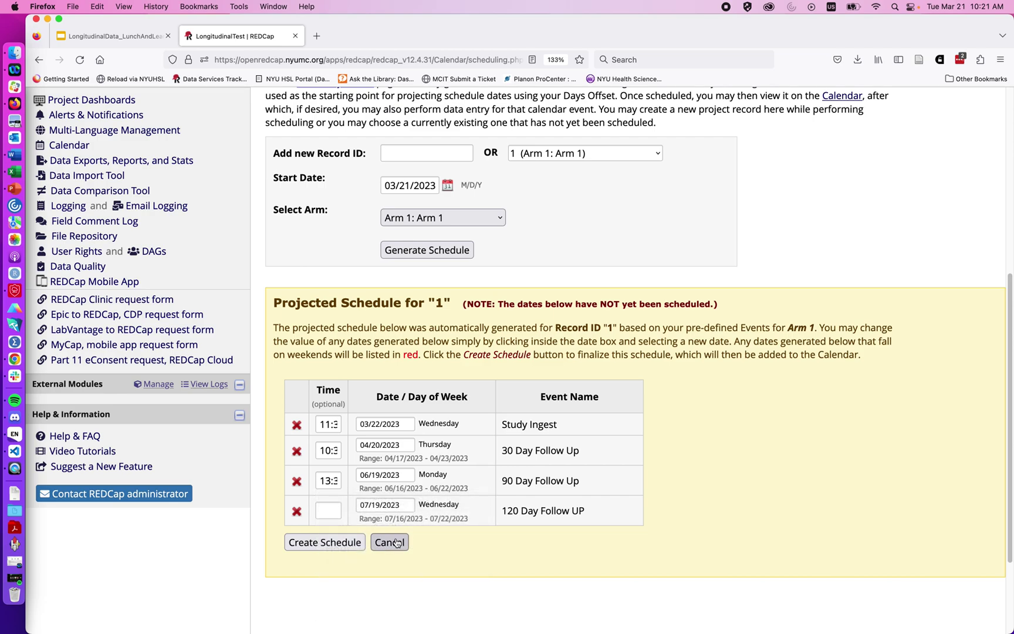
left_click(322, 511)
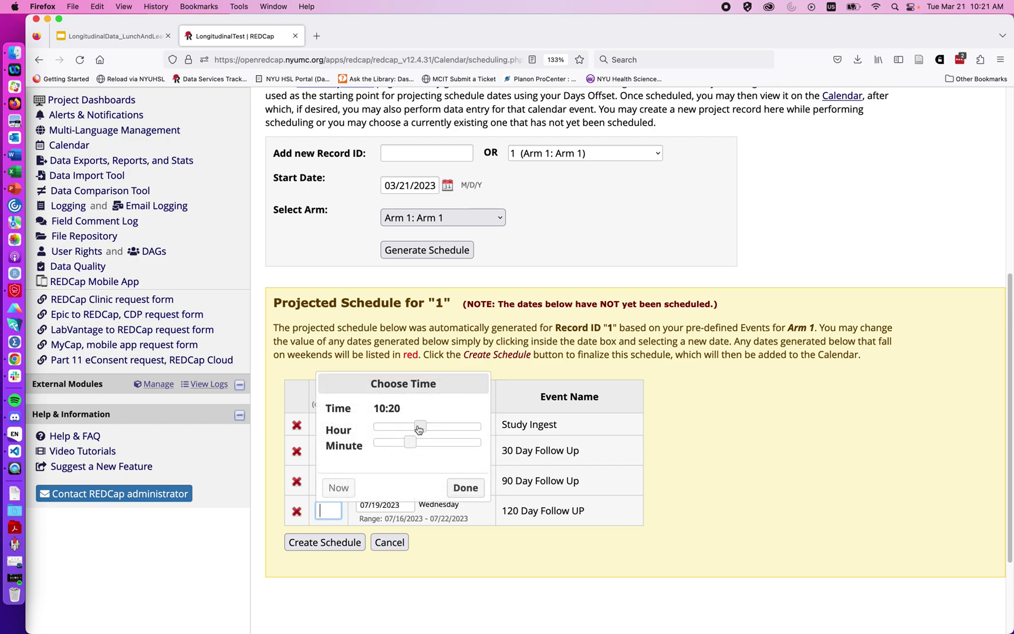
mouse_move(420, 427)
left_mouse_down()
mouse_move(444, 428)
mouse_move(428, 446)
left_mouse_up()
left_click(476, 495)
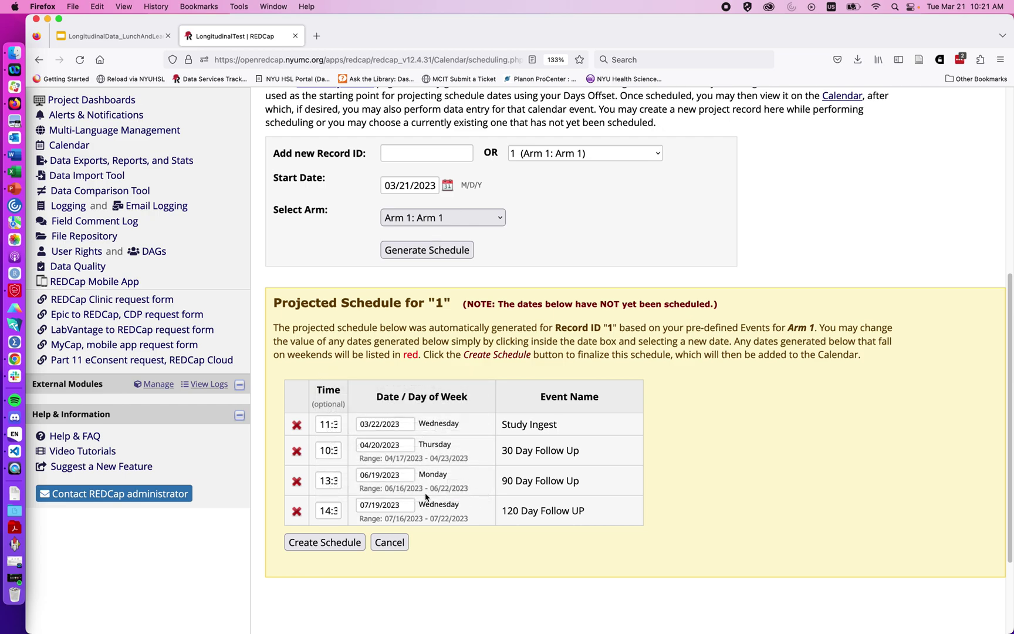
left_click(320, 542)
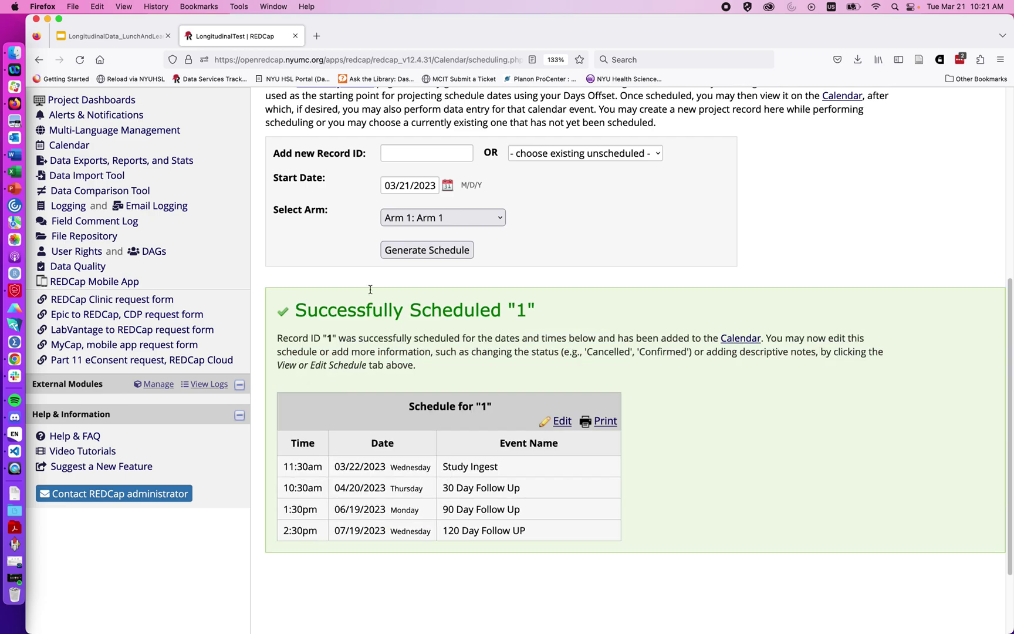
Generate a projected schedule for record 2 on Arm 2: Intervention Arm starting 03/24/2023
scroll(305, 188, "up", 3)
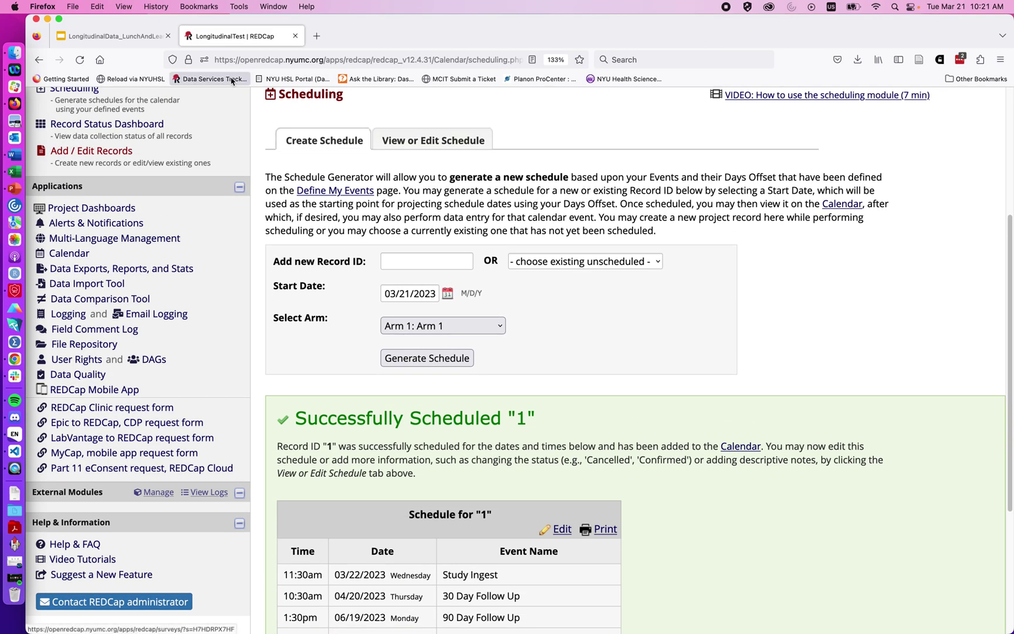
left_click(81, 60)
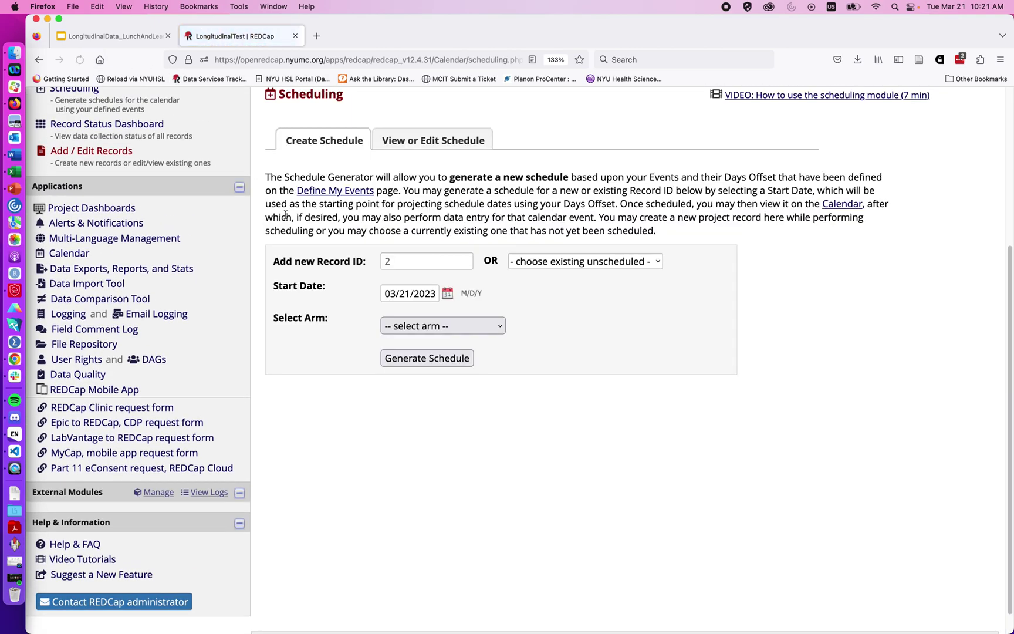
left_click(460, 326)
left_click(460, 352)
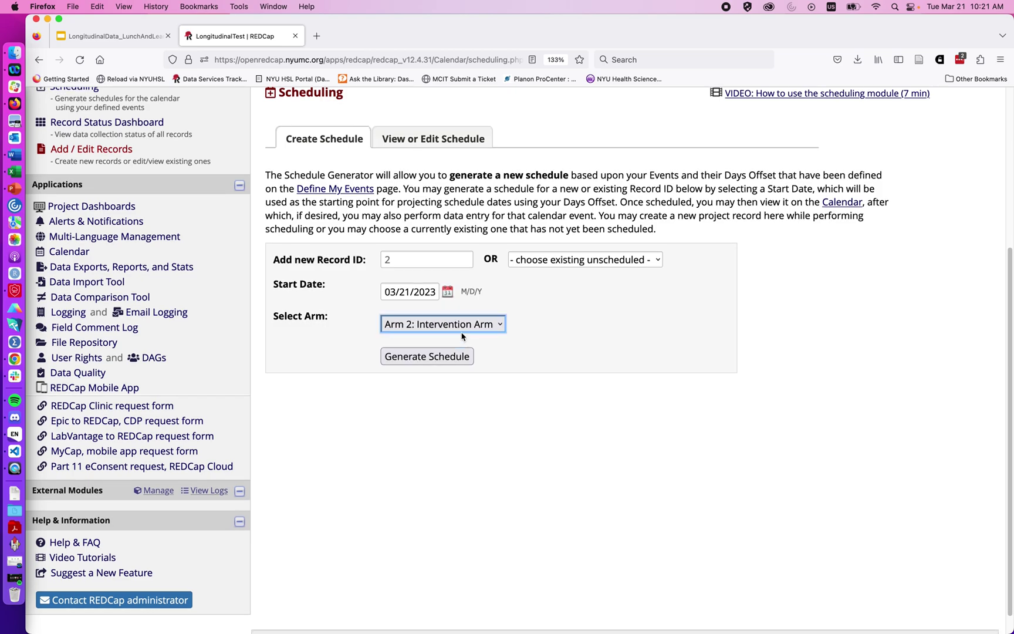
left_click(447, 293)
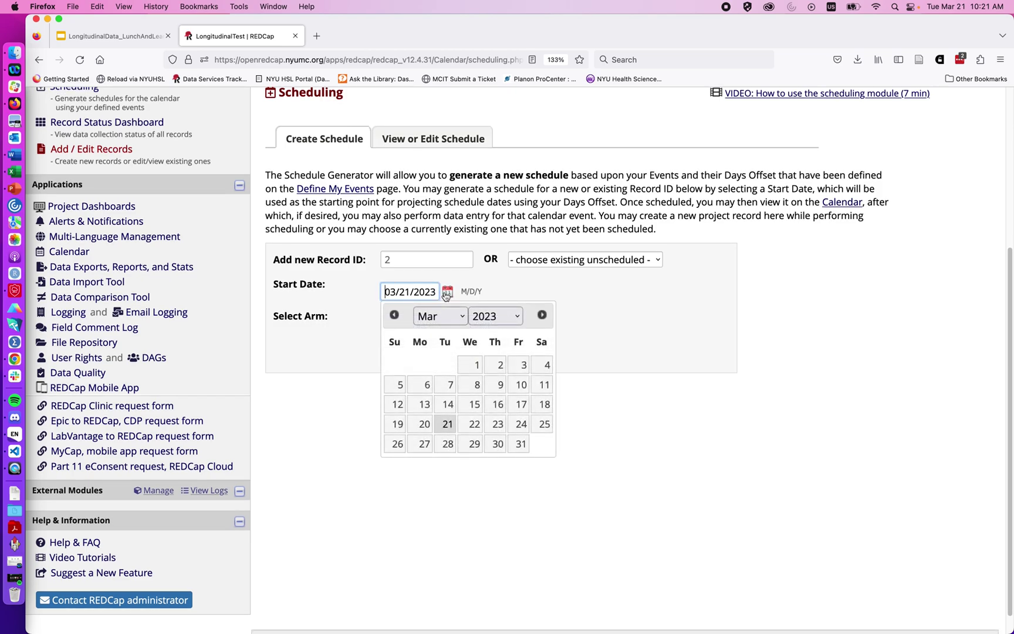
left_click(520, 424)
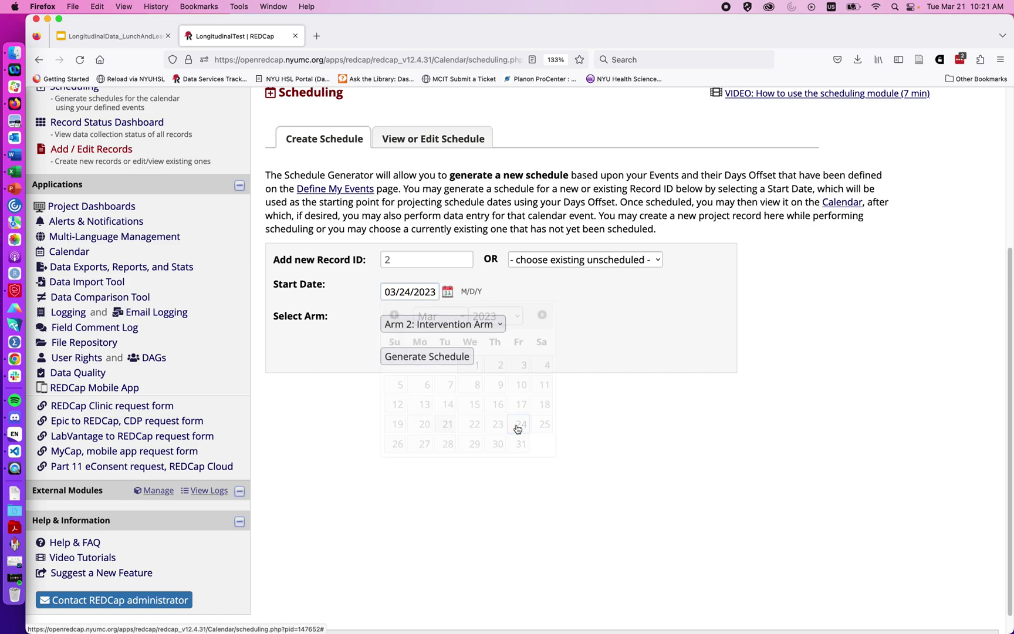
left_click(427, 357)
scroll(419, 405, "down", 2)
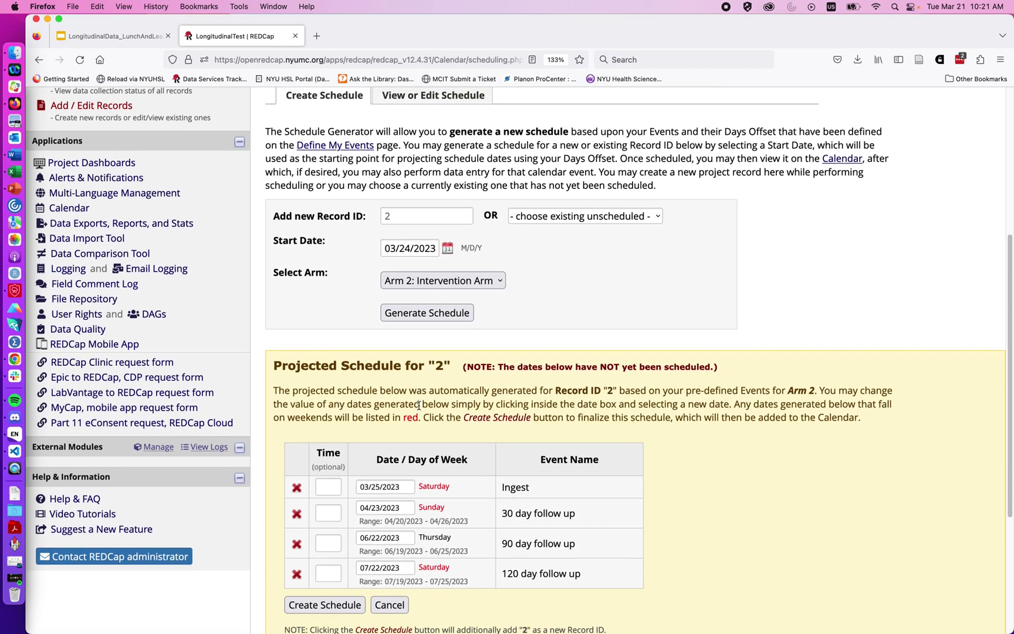
scroll(419, 405, "down", 3)
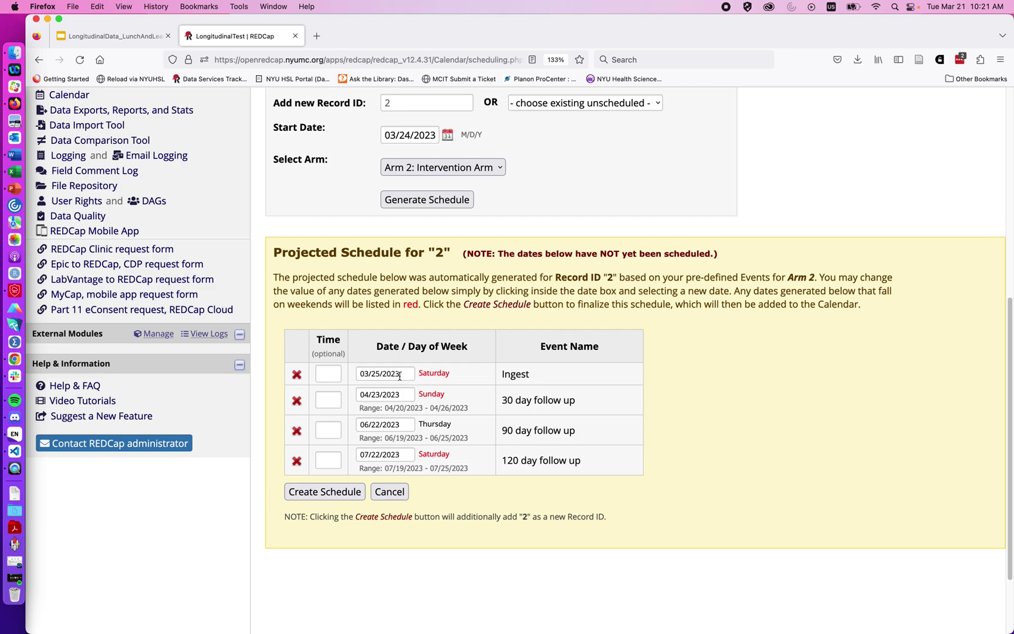
Adjust dates to Ingest 03/24, 30-day 04/24 and 120-day 07/24/2023, then create the schedule
left_click(400, 376)
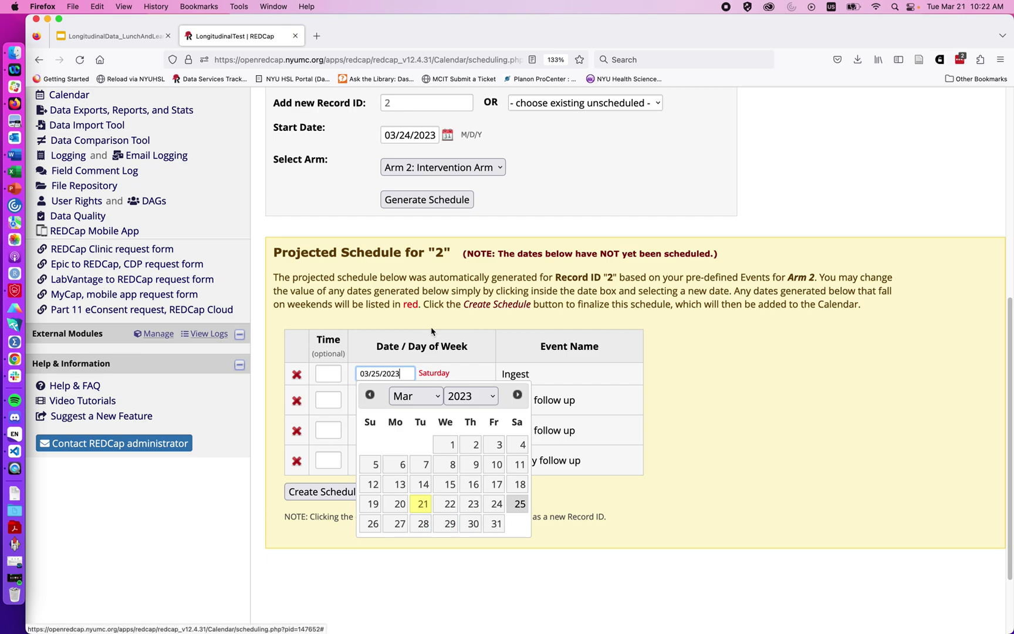
left_click(496, 503)
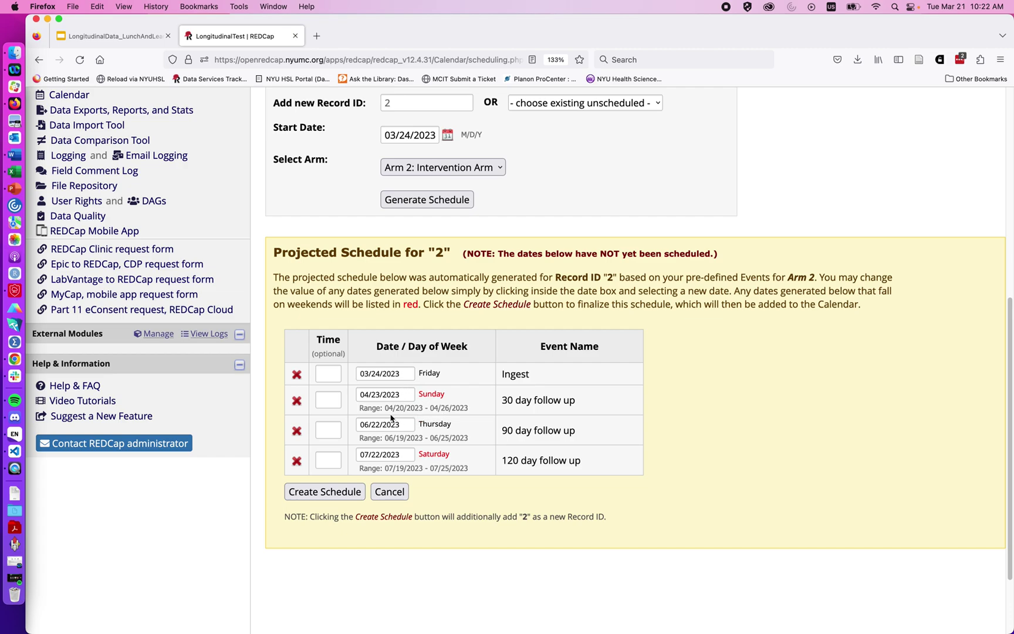
left_click(396, 396)
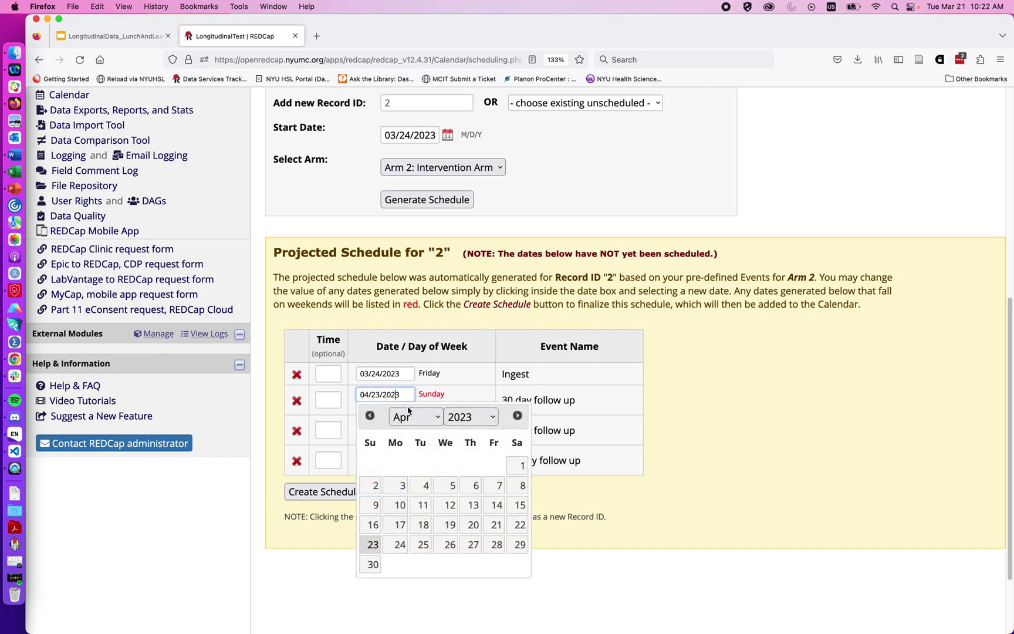
left_click(491, 544)
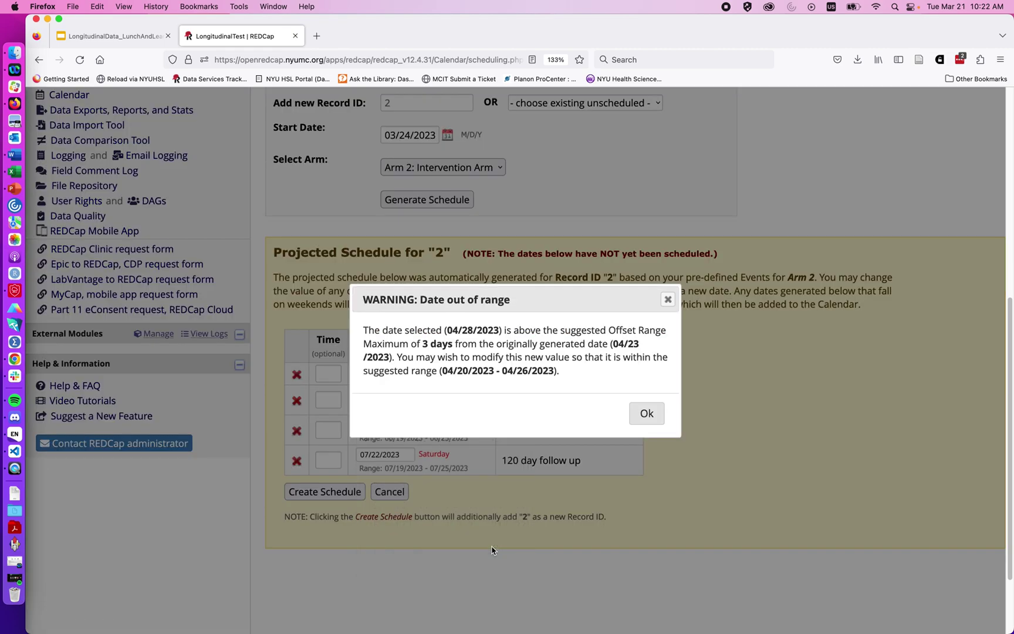
left_click(649, 414)
left_click(373, 394)
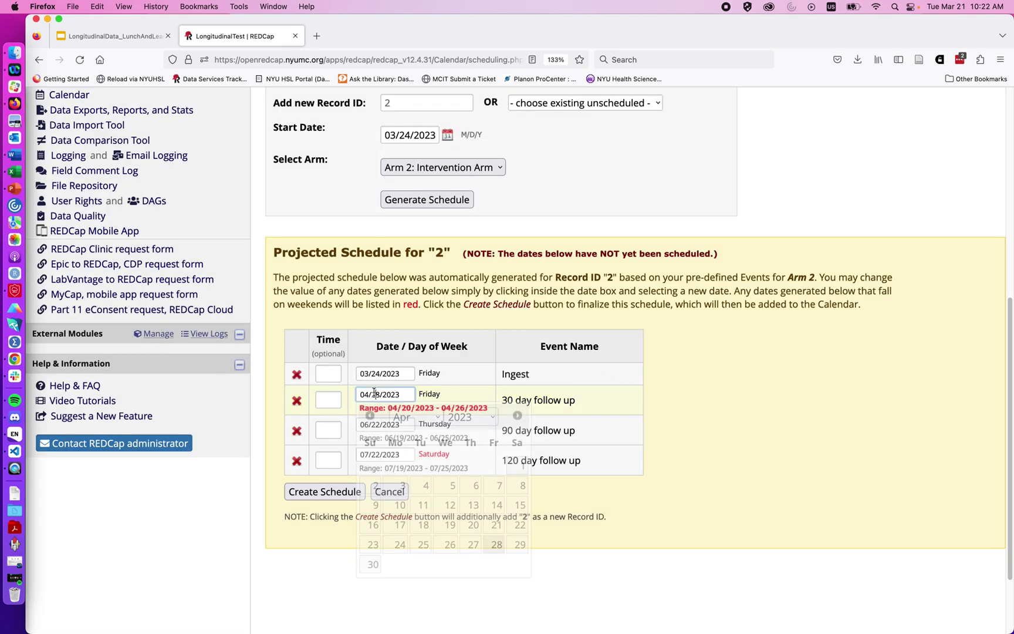
left_click(400, 545)
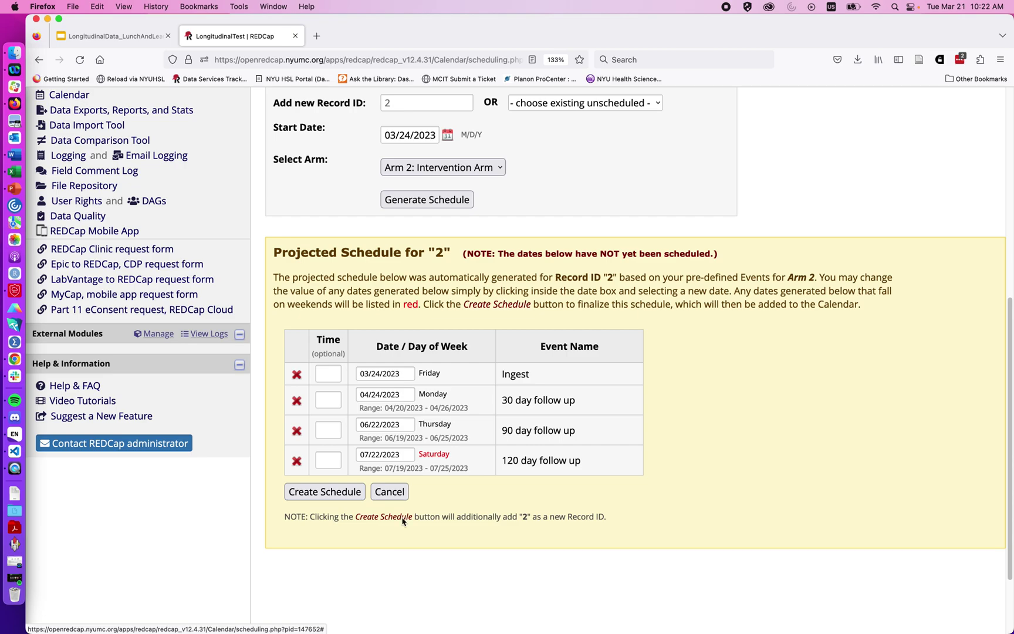
left_click(398, 455)
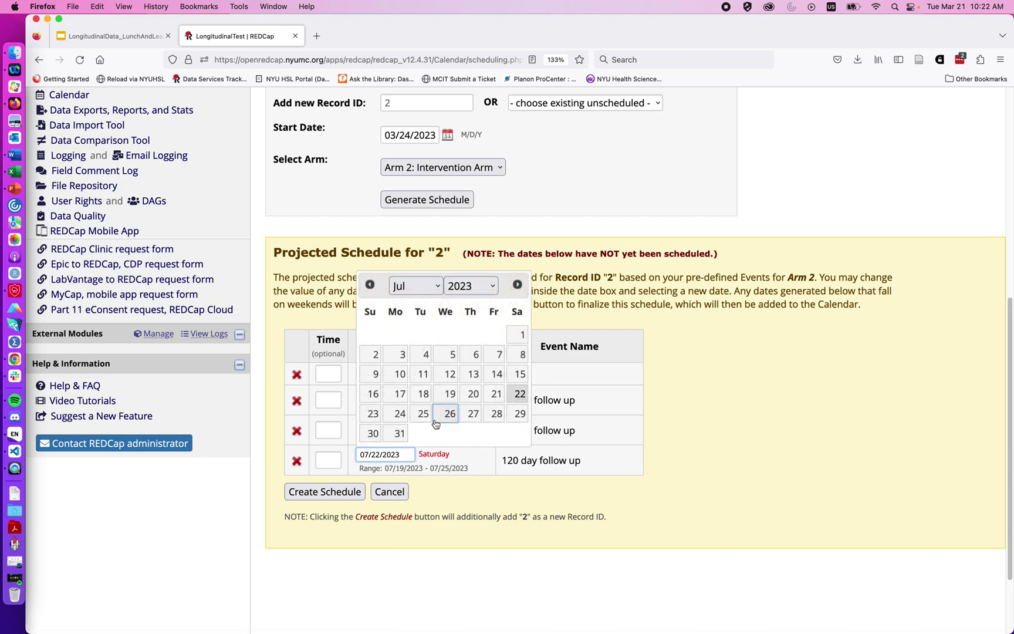
left_click(399, 414)
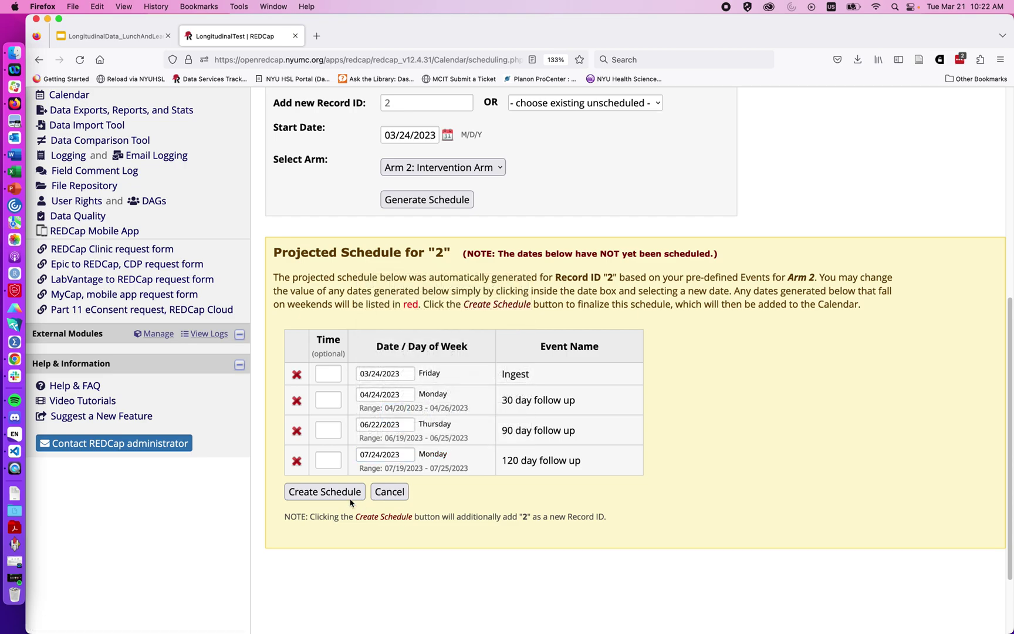
left_click(334, 496)
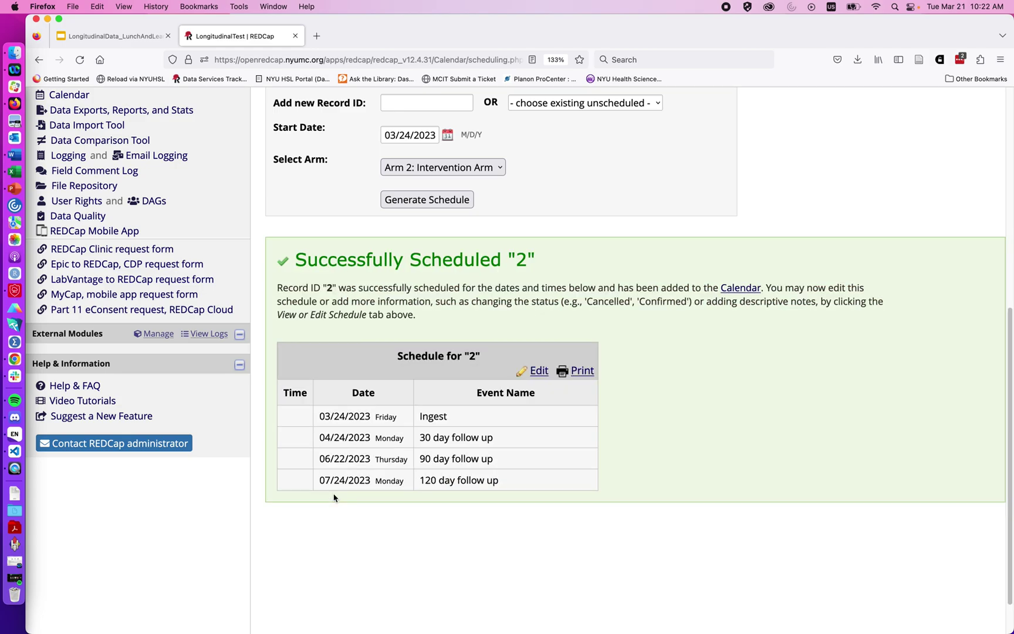
scroll(335, 487, "up", 3)
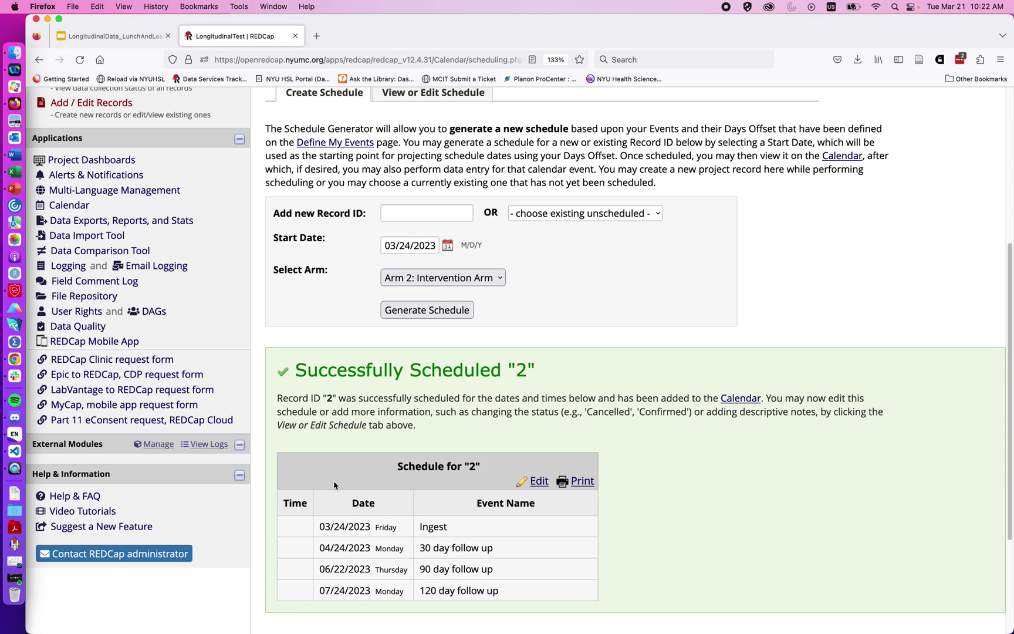
Open the March 2023 project calendar and inspect record 2's Ingest event on Friday 24
left_click(71, 206)
scroll(441, 422, "down", 3)
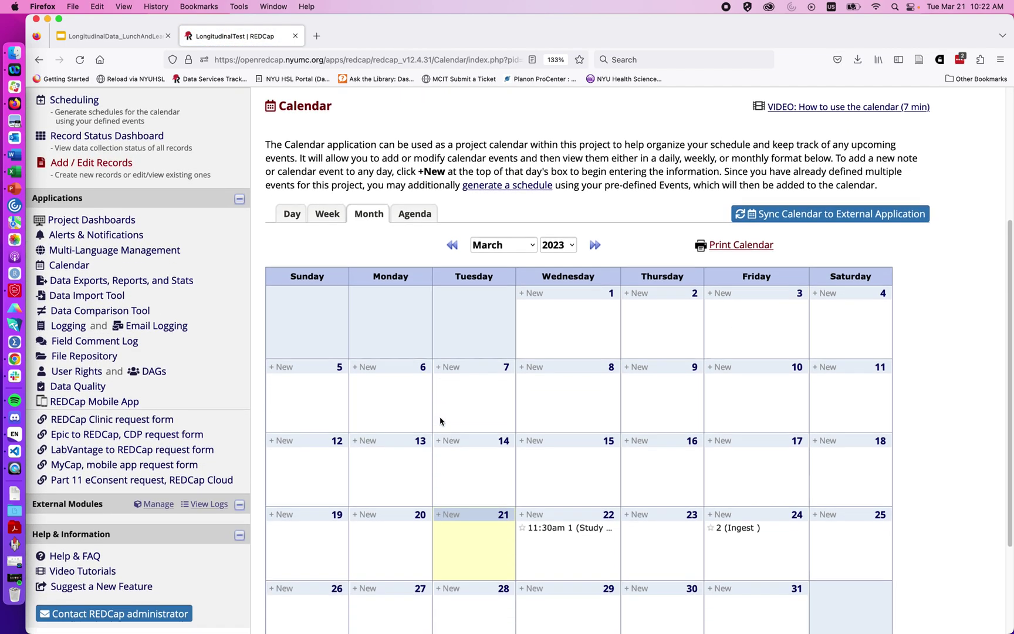
scroll(440, 421, "down", 2)
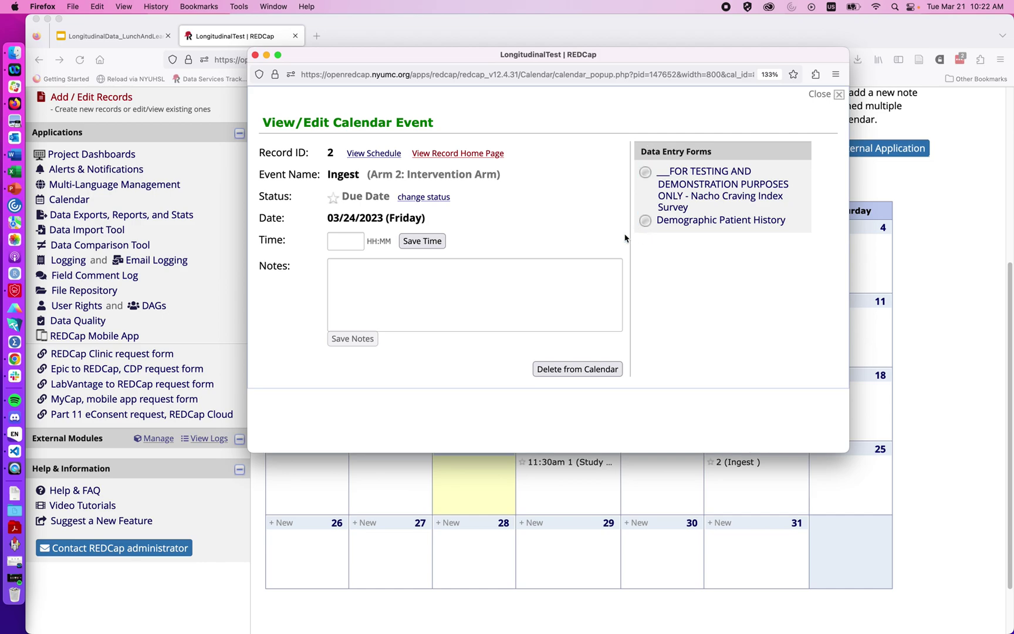
left_click(255, 55)
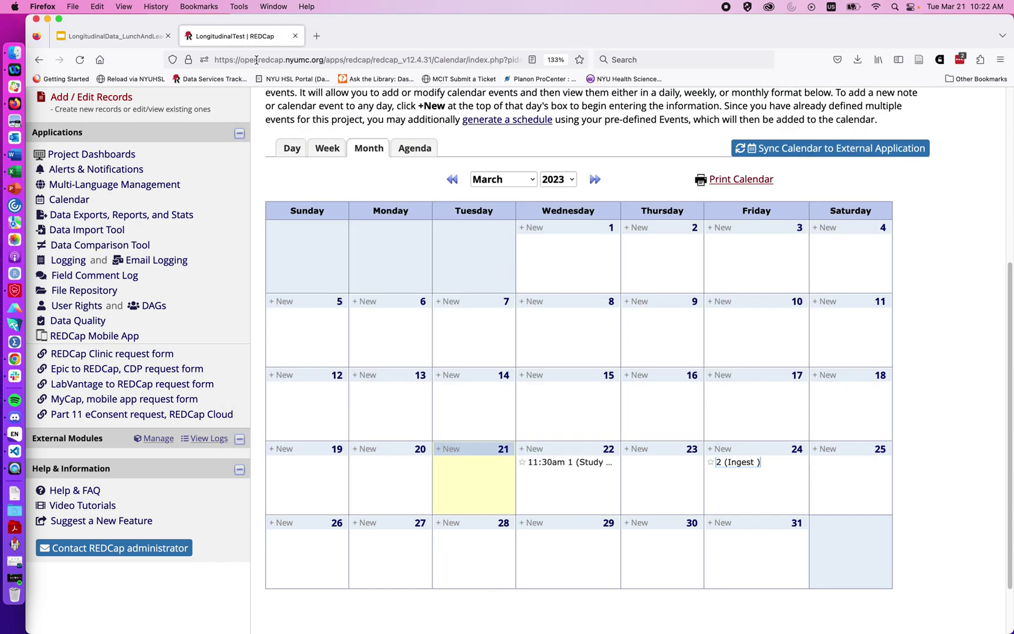
scroll(178, 253, "up", 5)
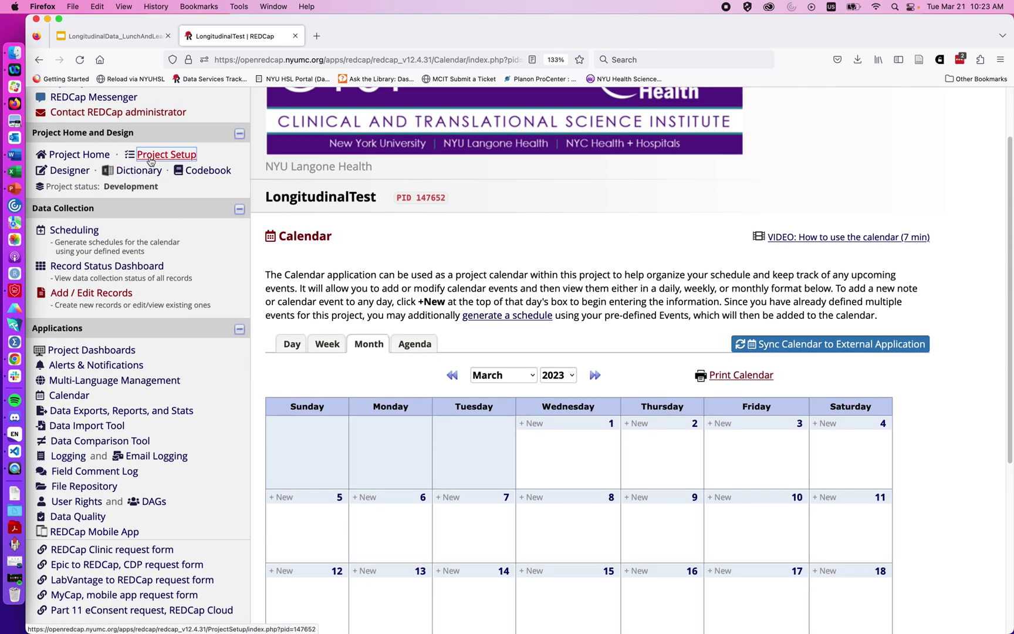
Review Project Setup's optional modules and Additional customizations, closing them without saving
left_click(151, 155)
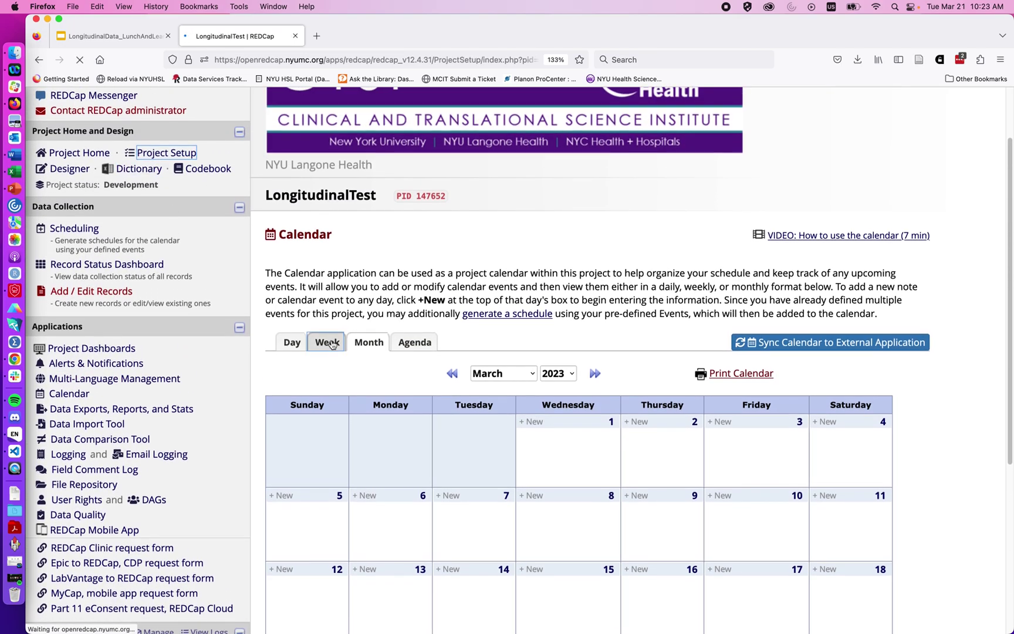
scroll(333, 328, "down", 8)
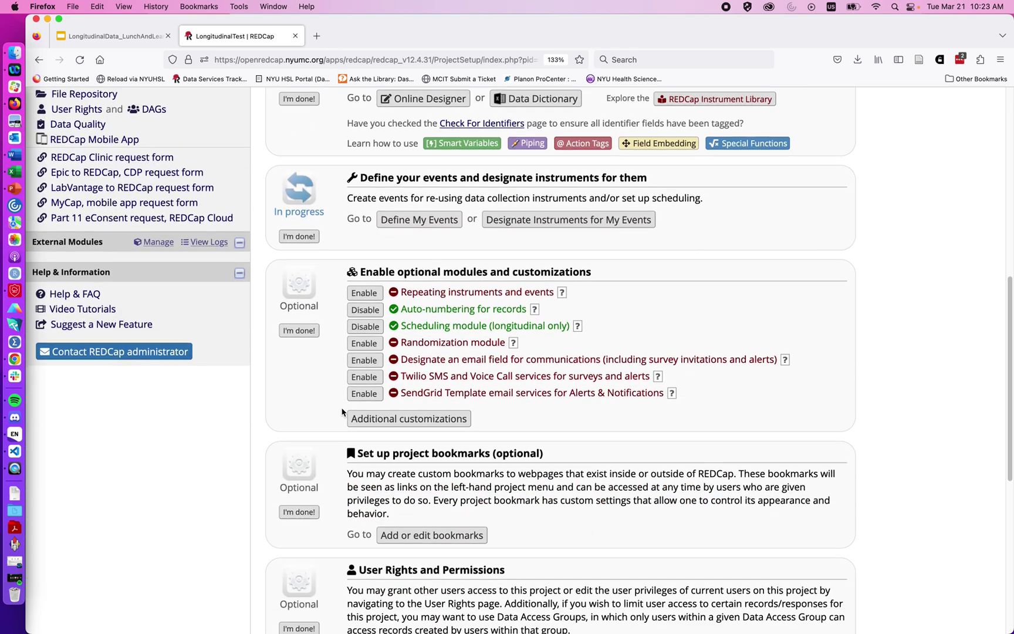
left_click(372, 420)
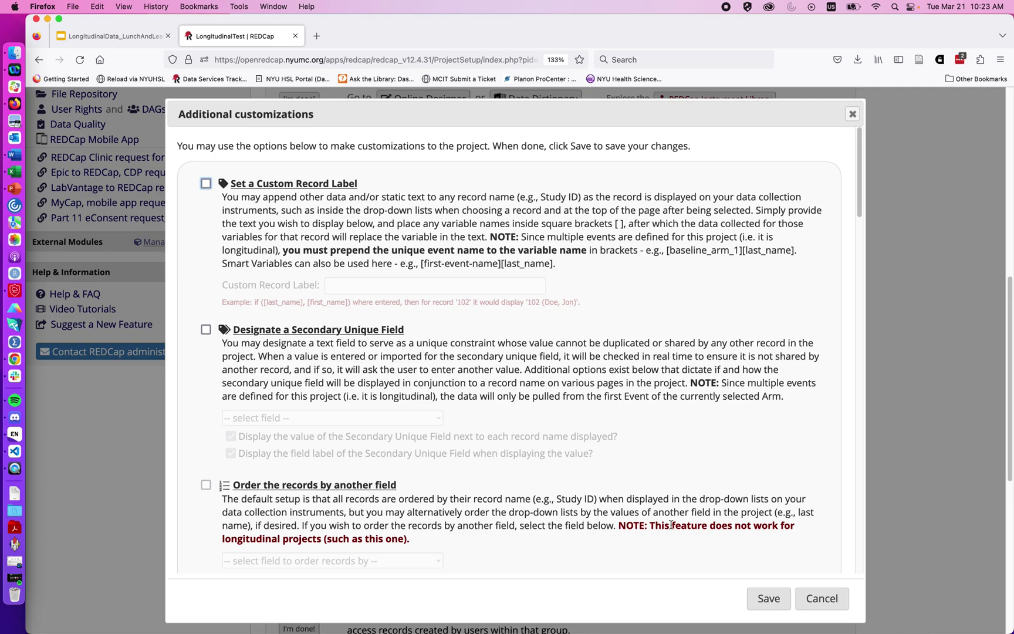
left_click(822, 598)
scroll(679, 439, "up", 3)
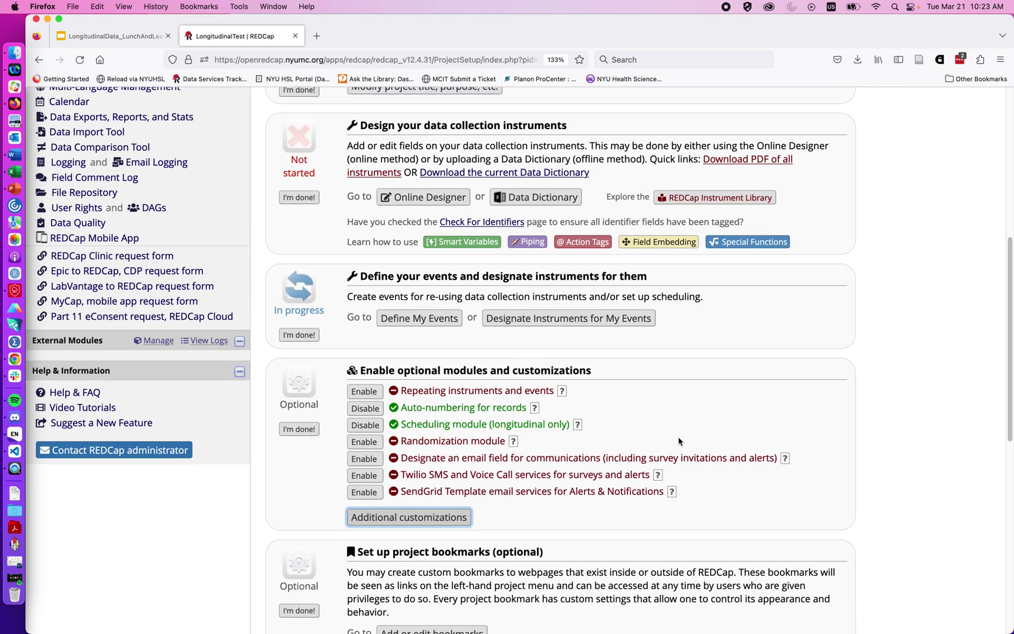
scroll(678, 437, "up", 3)
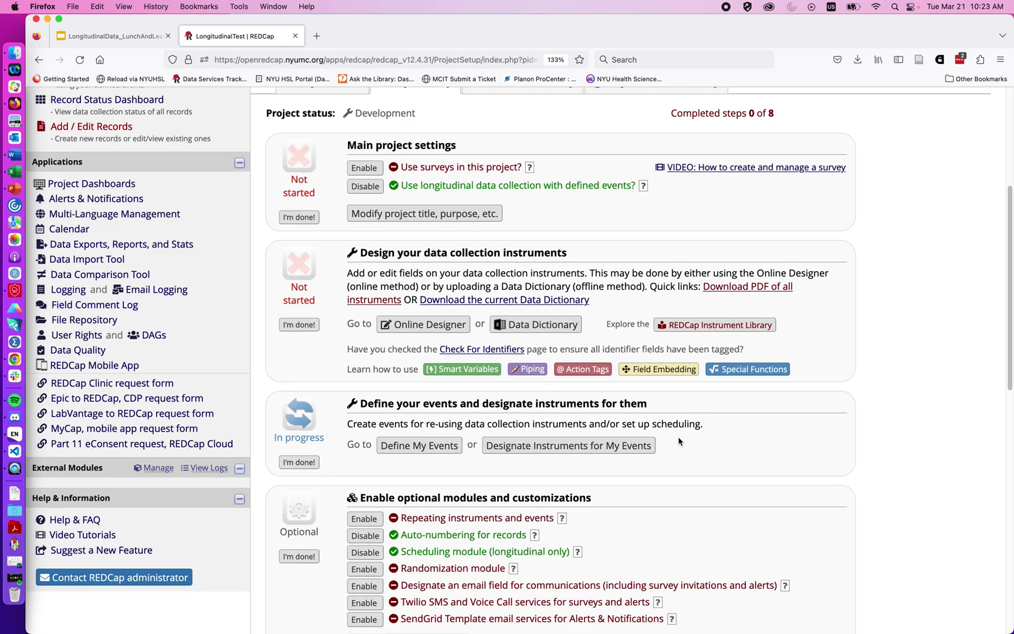
scroll(679, 440, "down", 1)
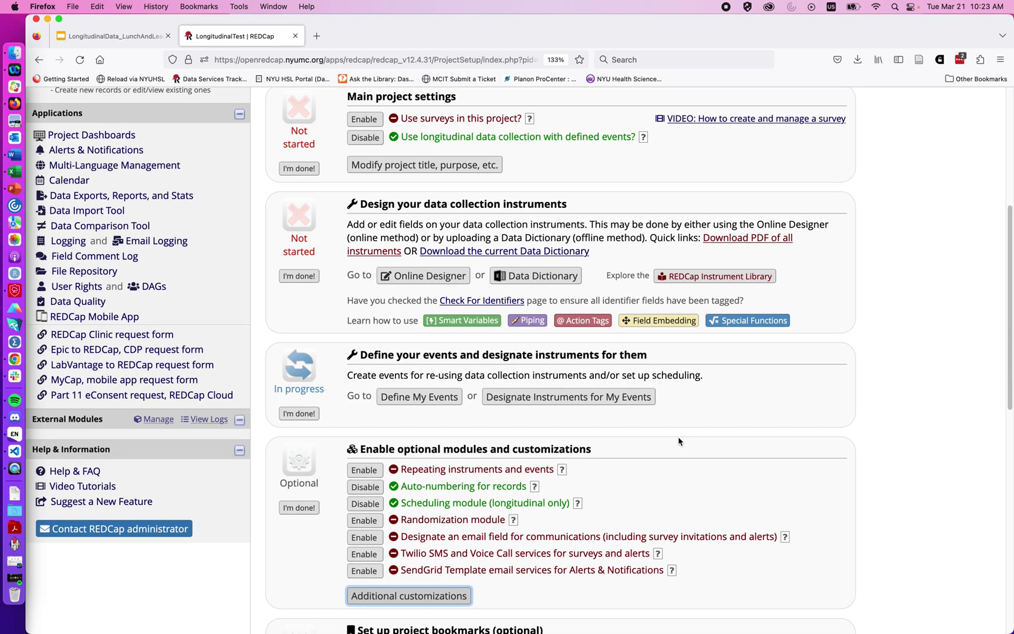